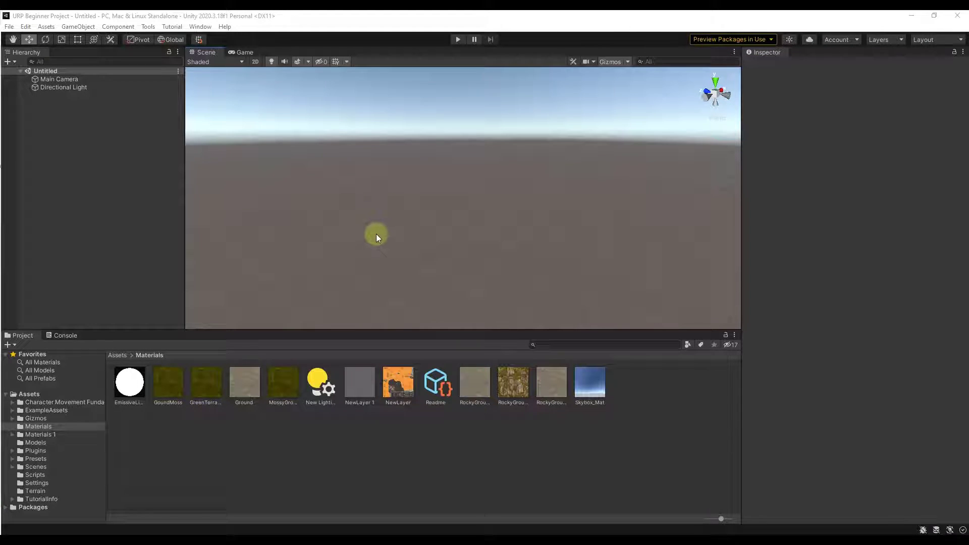
Step: Open the Package Manager from the Window menu and browse the package list
{"action": "left_click_drag", "start_coordinate": [371, 234], "coordinate": [560, 382], "text": "alt"}
{"action": "left_click_drag", "start_coordinate": [522, 261], "coordinate": [535, 242], "text": "alt"}
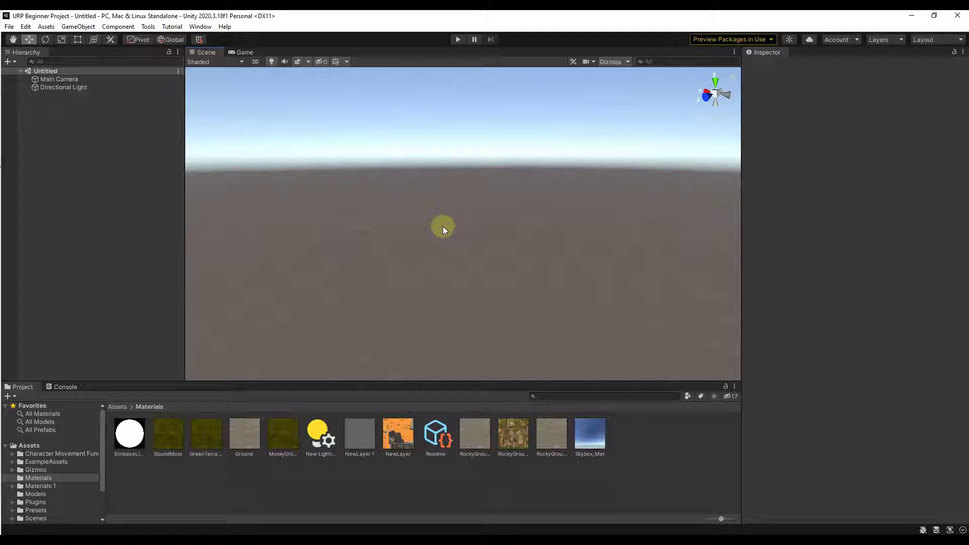
{"action": "left_click", "coordinate": [173, 27]}
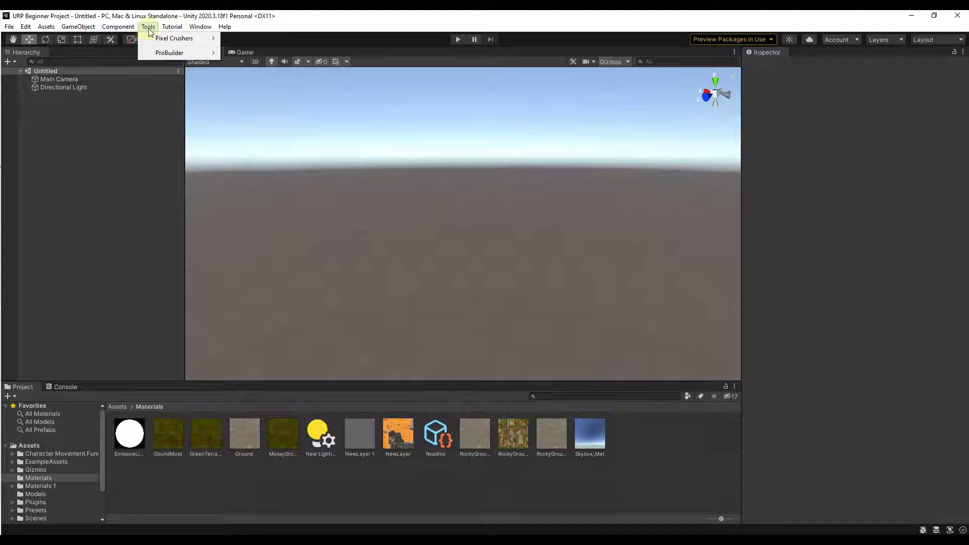
{"action": "mouse_move", "coordinate": [201, 26]}
{"action": "left_click", "coordinate": [247, 141]}
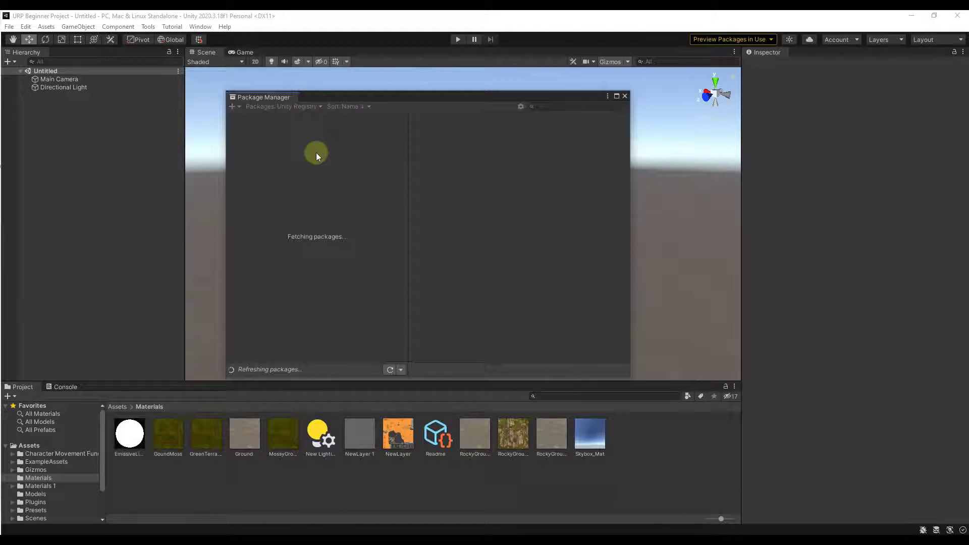
{"action": "scroll", "coordinate": [337, 237], "scroll_direction": "down", "scroll_amount": 10}
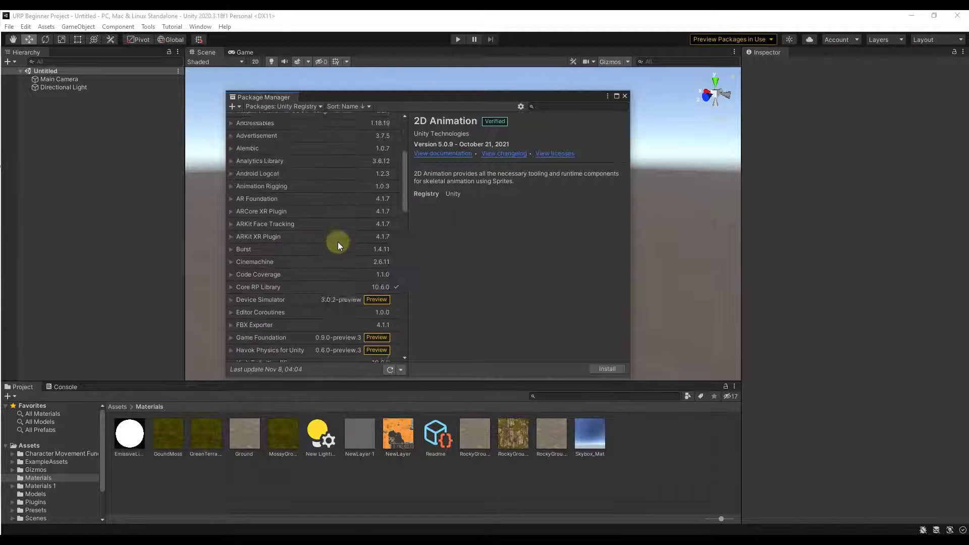
{"action": "scroll", "coordinate": [342, 261], "scroll_direction": "down", "scroll_amount": 5}
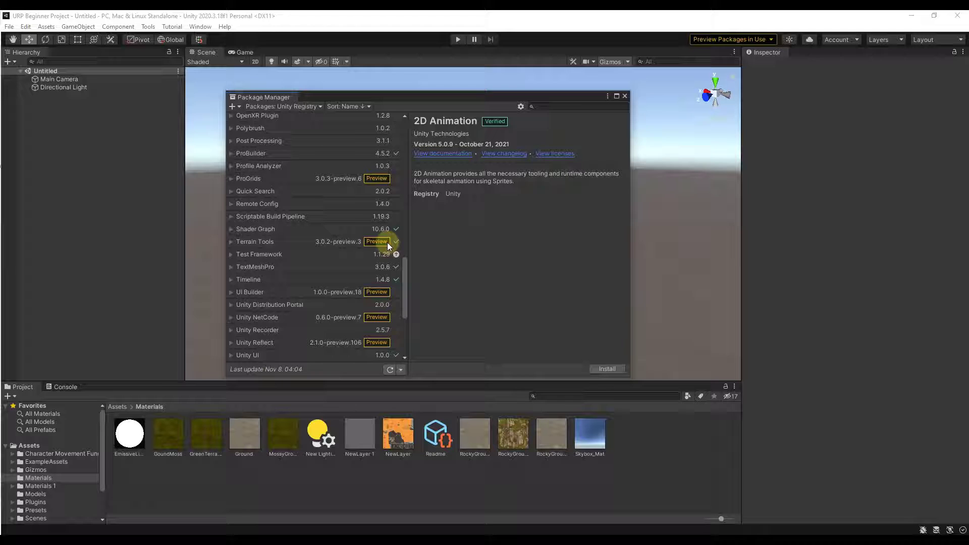
Step: Enable Preview Packages in Advanced Project Settings, then show the installed Terrain Tools 3.0.2-preview.3 details
{"action": "left_click", "coordinate": [521, 107]}
{"action": "left_click", "coordinate": [548, 120]}
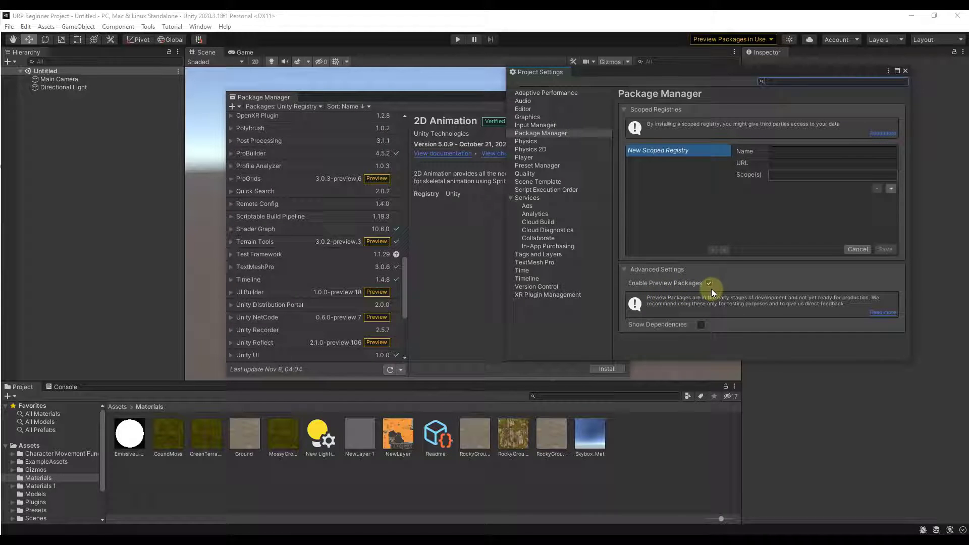
{"action": "left_click", "coordinate": [905, 71]}
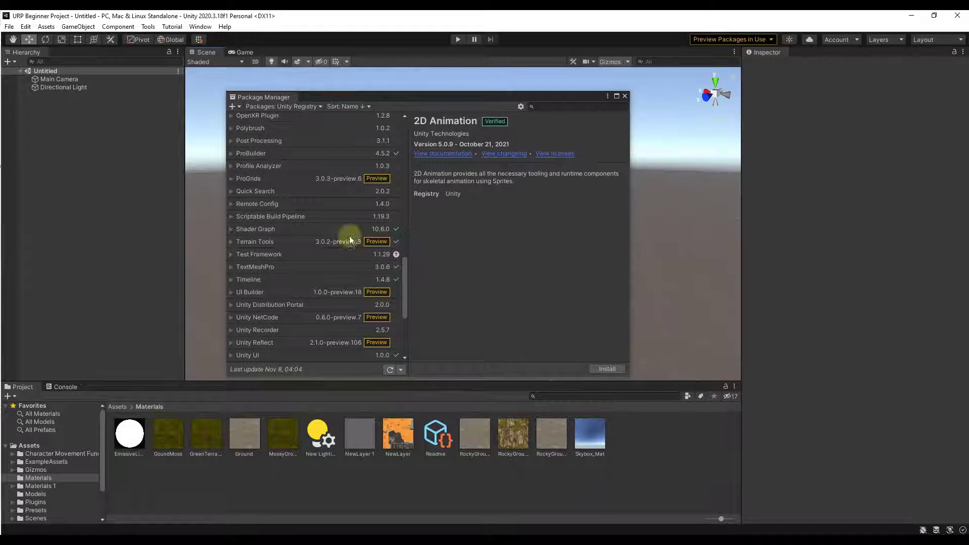
{"action": "left_click", "coordinate": [303, 242]}
{"action": "left_click", "coordinate": [234, 243]}
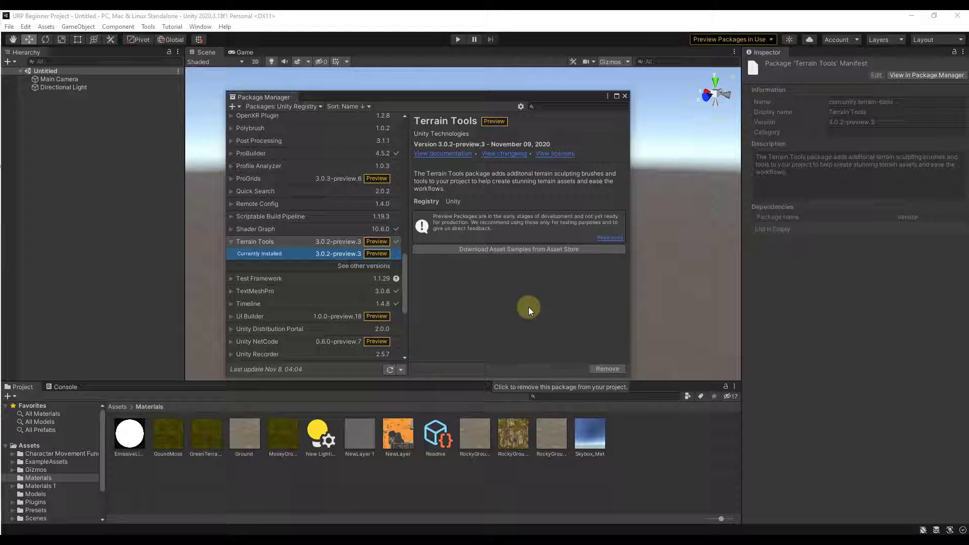
Step: Close Package Manager and open Window > Terrain > Terrain Toolbox down to Import Heightmap
{"action": "left_click", "coordinate": [625, 95]}
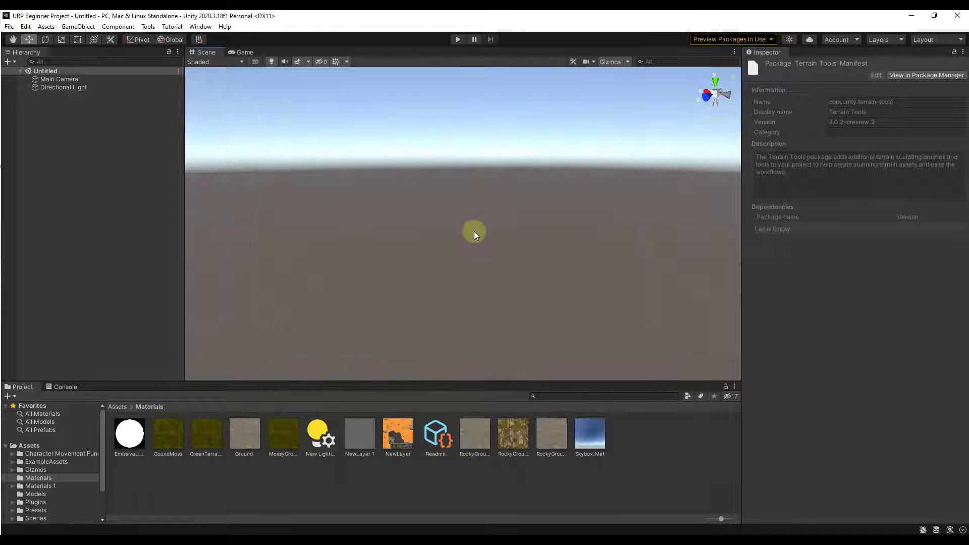
{"action": "left_click", "coordinate": [204, 27]}
{"action": "mouse_move", "coordinate": [214, 55]}
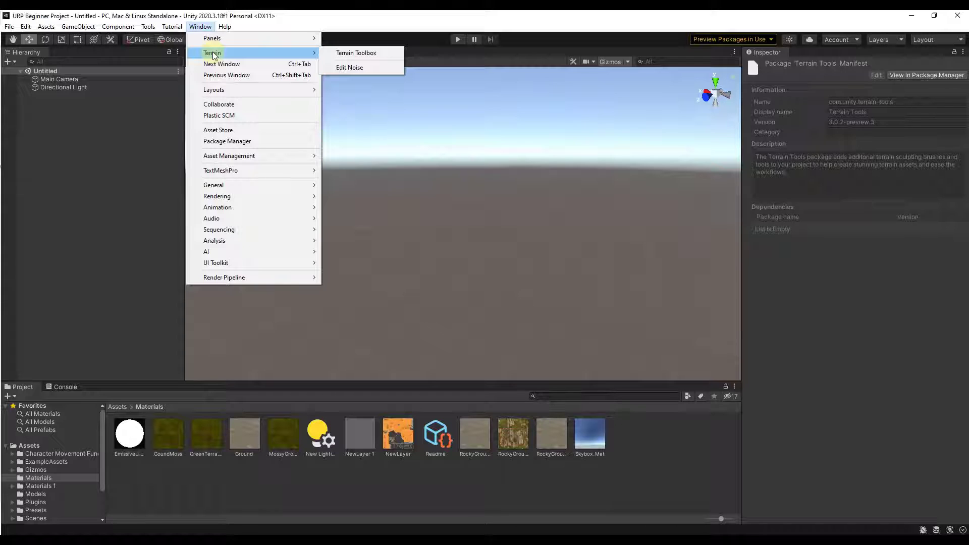
{"action": "left_click", "coordinate": [337, 54]}
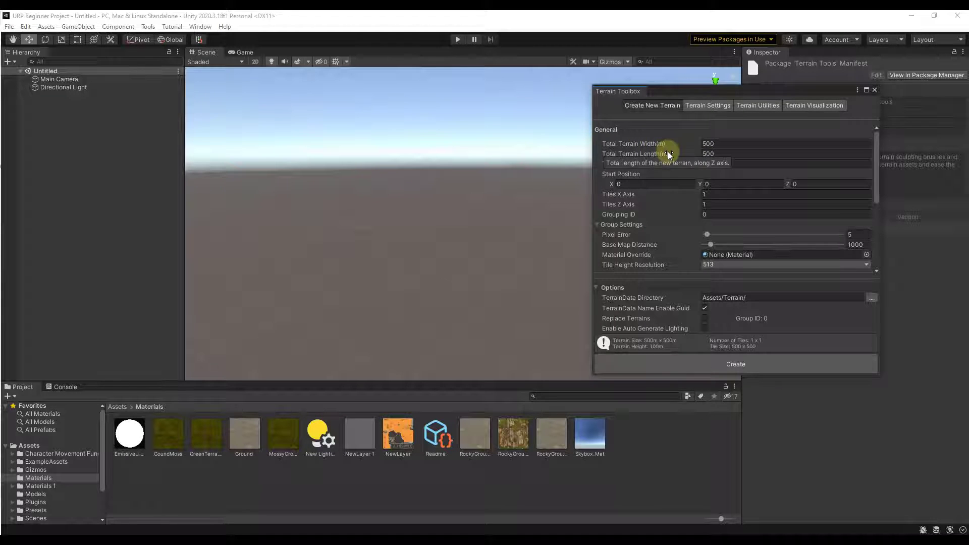
{"action": "scroll", "coordinate": [668, 152], "scroll_direction": "down", "scroll_amount": 4}
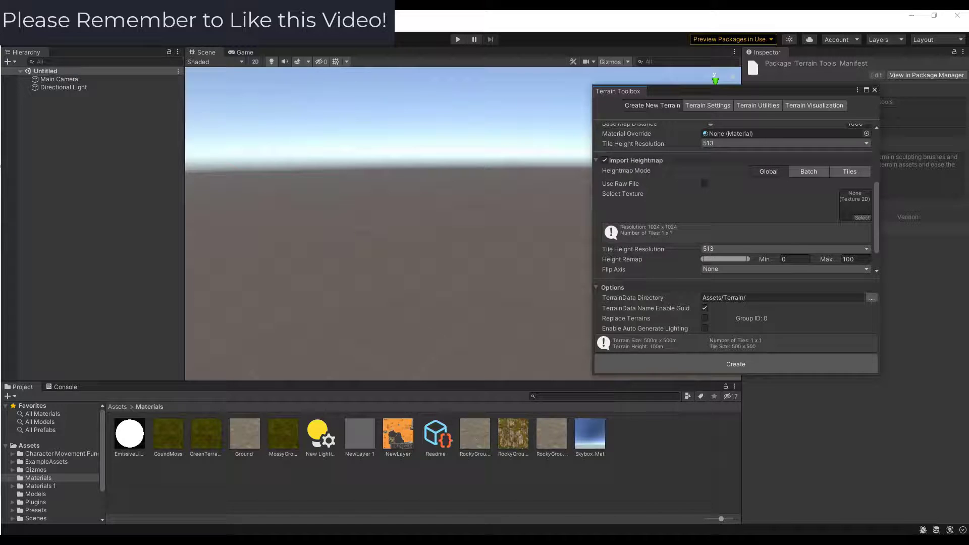
Step: Switch to the browser and maximize the heightmap generator window showing Castle Rock, Colorado
{"action": "key", "text": "alt+Tab"}
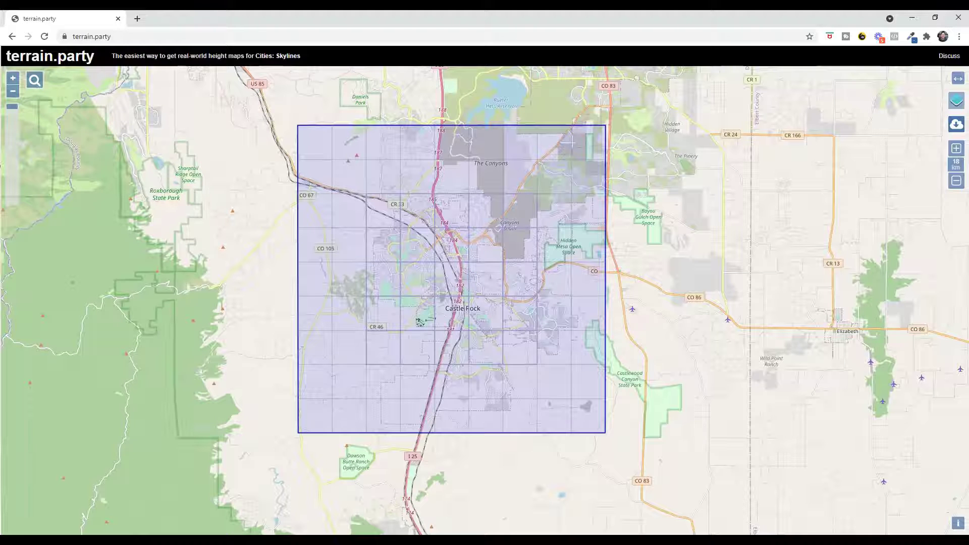
{"action": "left_click_drag", "start_coordinate": [0, 132], "coordinate": [249, 15]}
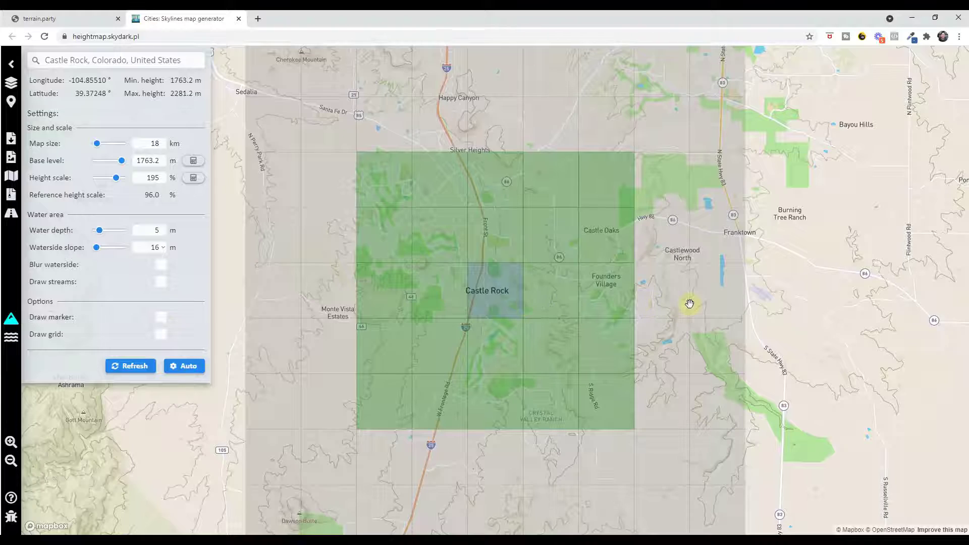
Step: Frame the 18 km Castle Rock area, recalculate base level to 1757.4 m, and download heightmap (4).png
{"action": "left_click_drag", "start_coordinate": [546, 303], "coordinate": [479, 292]}
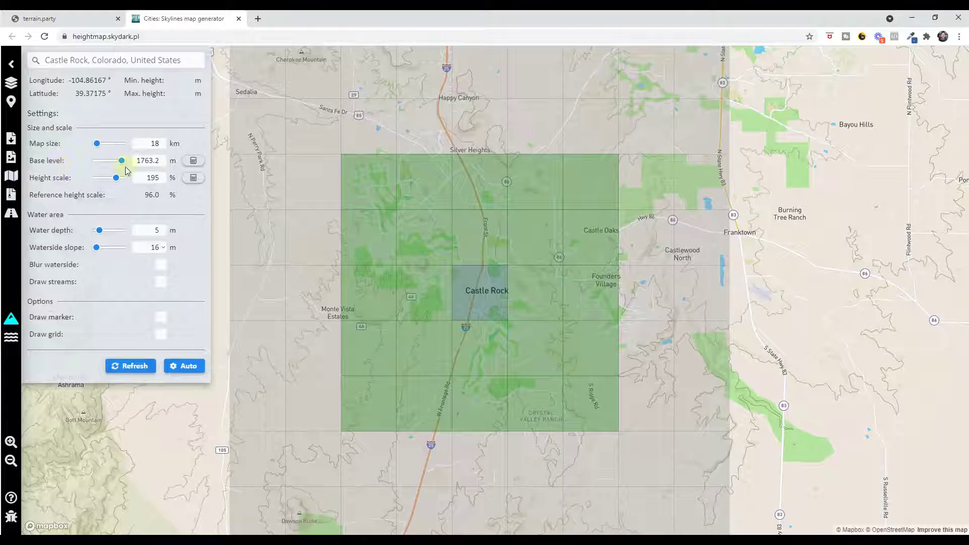
{"action": "left_click", "coordinate": [191, 163]}
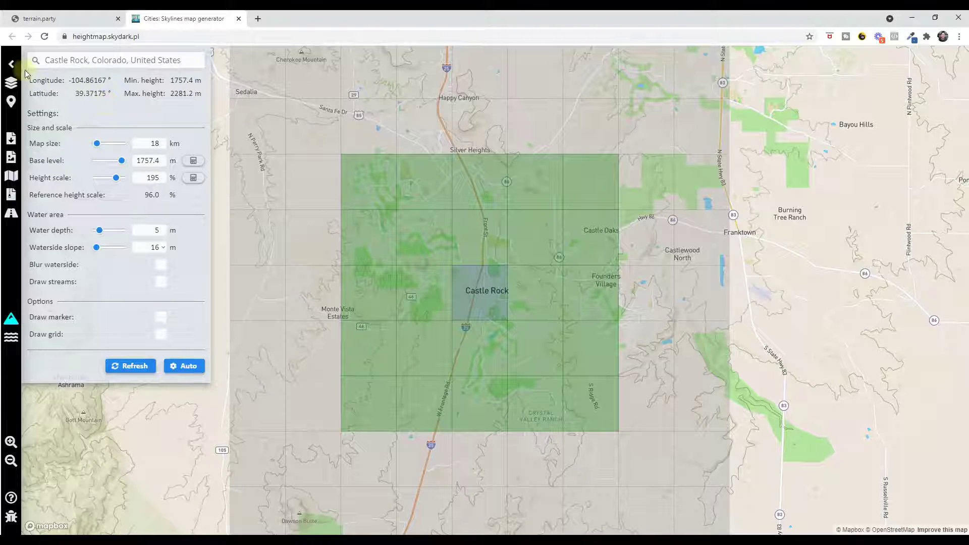
{"action": "left_click", "coordinate": [12, 64]}
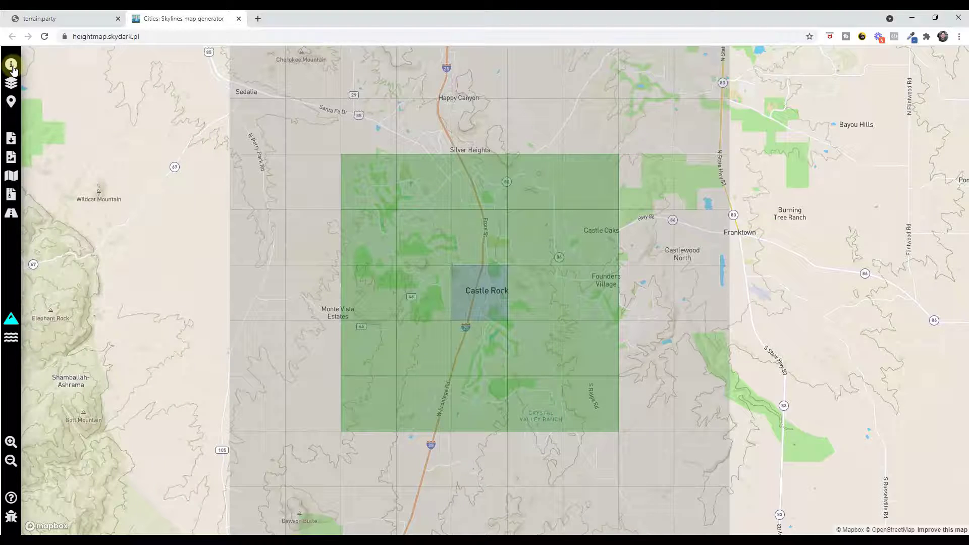
{"action": "left_click", "coordinate": [12, 65]}
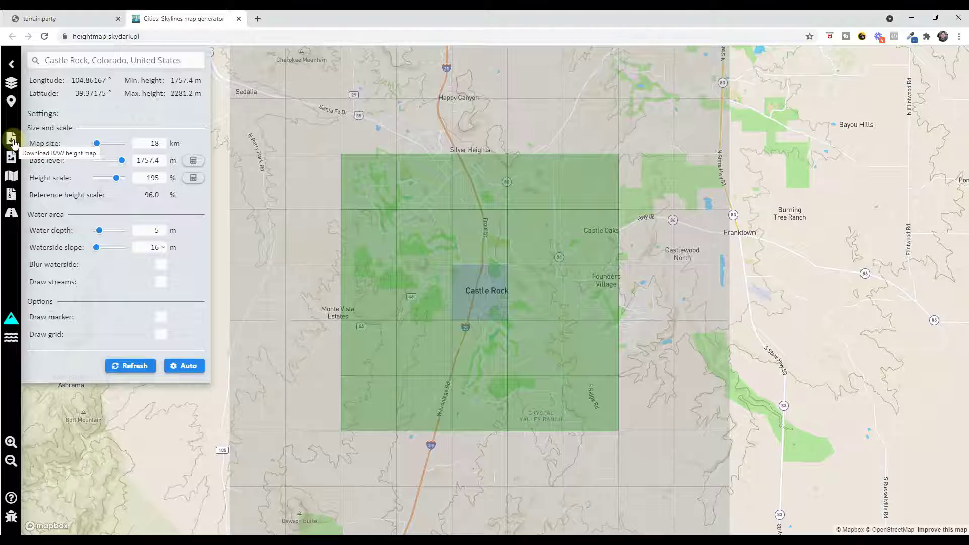
{"action": "left_click", "coordinate": [12, 141]}
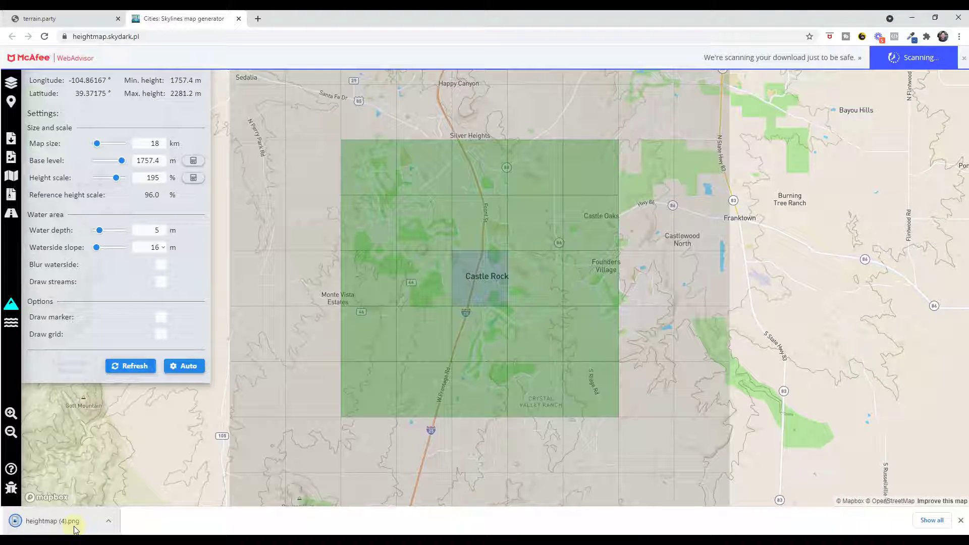
Step: Preview heightmap (4).png in Microsoft Photos, zooming in and out, then close it
{"action": "left_click", "coordinate": [56, 521]}
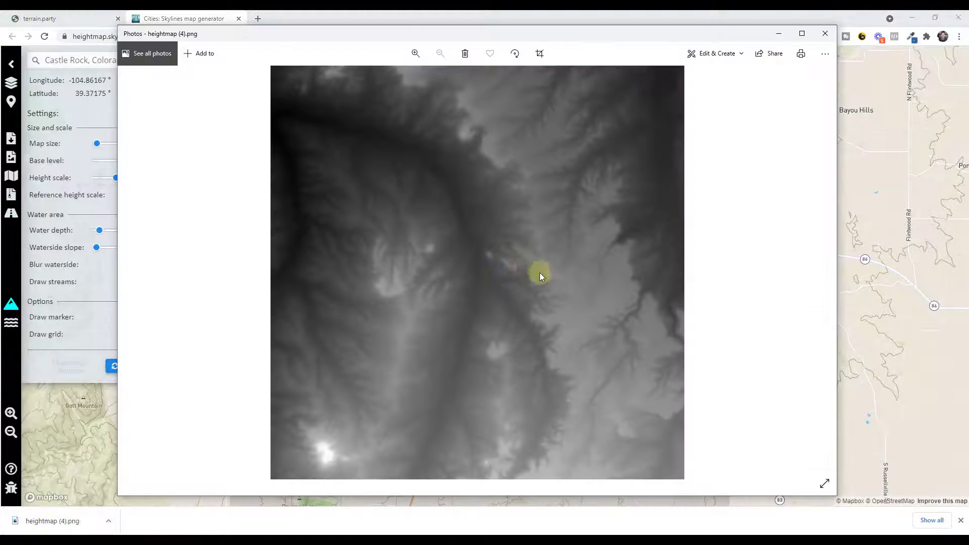
{"action": "left_click", "coordinate": [416, 53]}
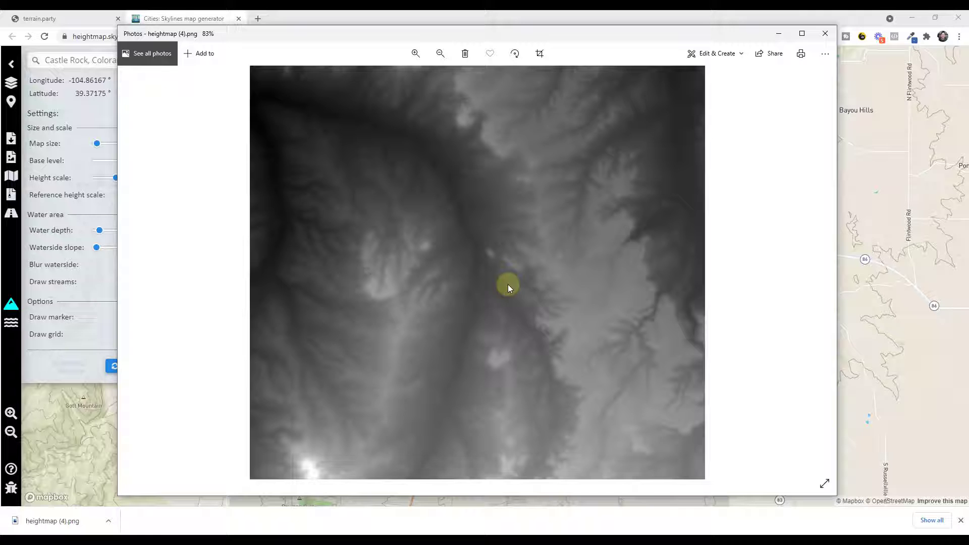
{"action": "scroll", "coordinate": [538, 304], "scroll_direction": "up", "scroll_amount": 5, "text": "ctrl"}
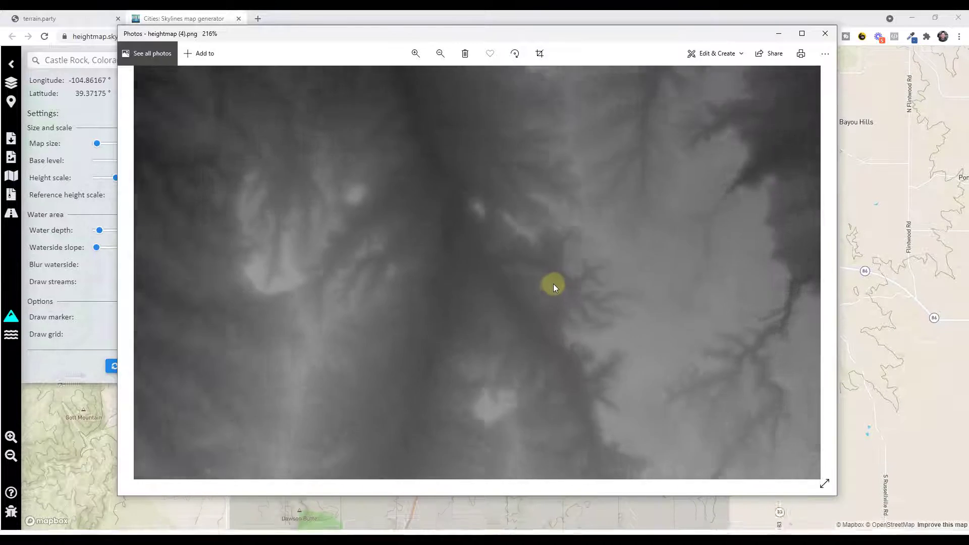
{"action": "scroll", "coordinate": [563, 289], "scroll_direction": "down", "scroll_amount": 5, "text": "ctrl"}
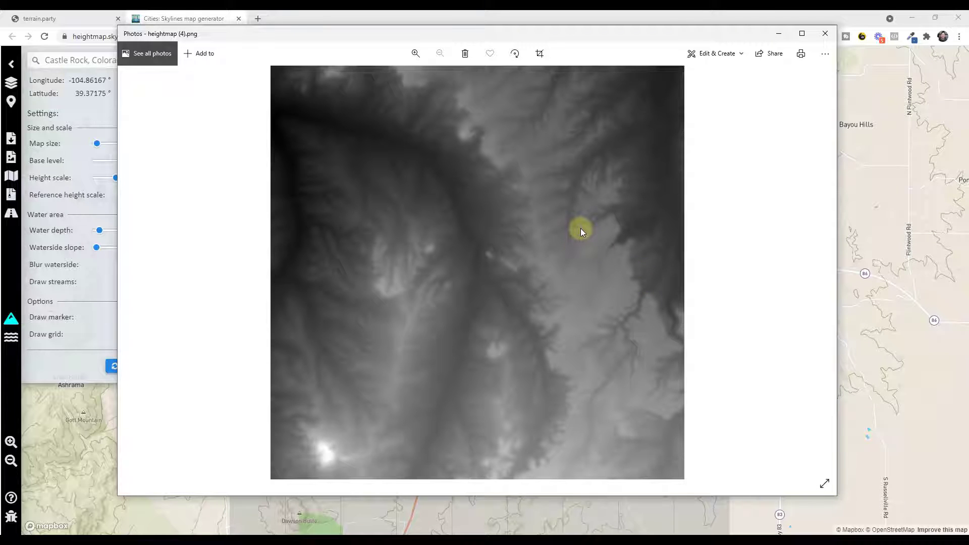
{"action": "scroll", "coordinate": [580, 227], "scroll_direction": "up", "scroll_amount": 4, "text": "ctrl"}
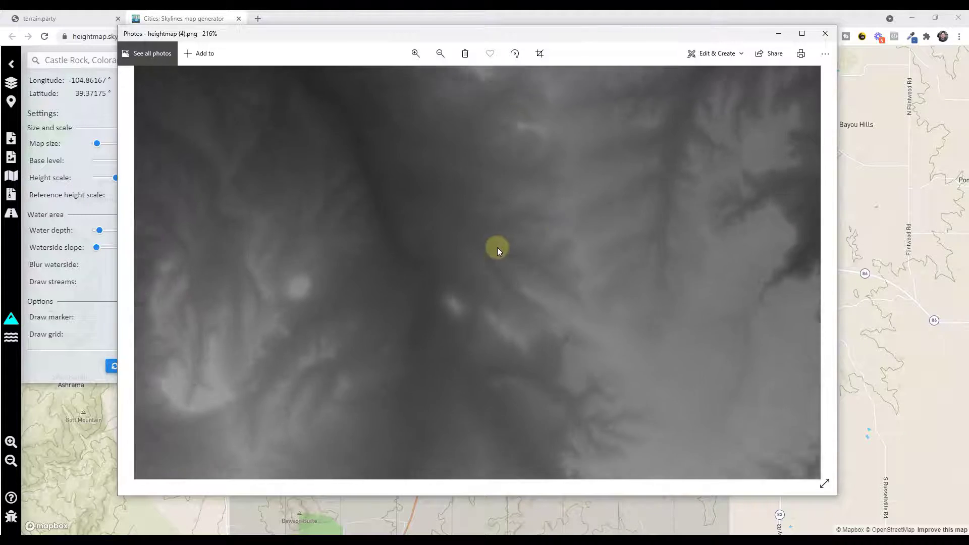
{"action": "scroll", "coordinate": [397, 301], "scroll_direction": "down", "scroll_amount": 1, "text": "ctrl"}
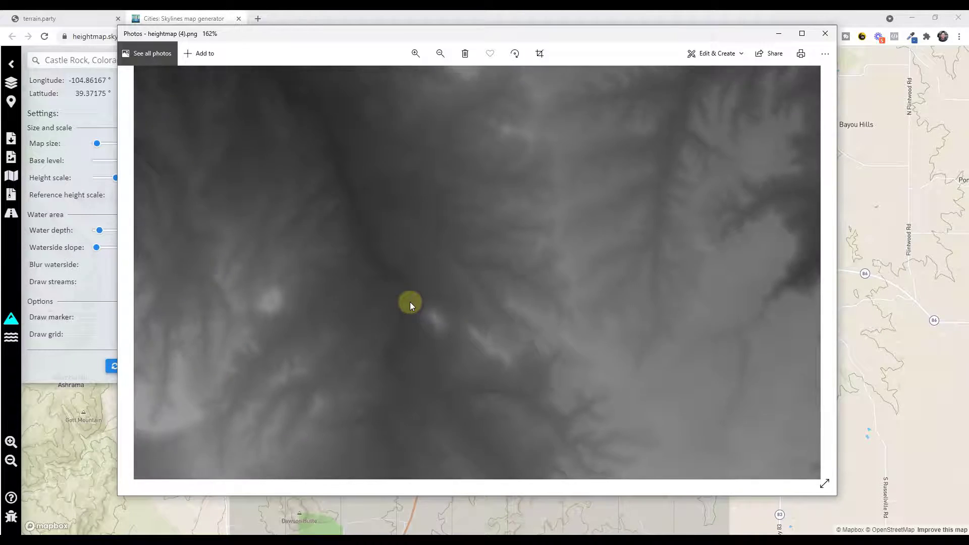
{"action": "scroll", "coordinate": [410, 301], "scroll_direction": "down", "scroll_amount": 2, "text": "ctrl"}
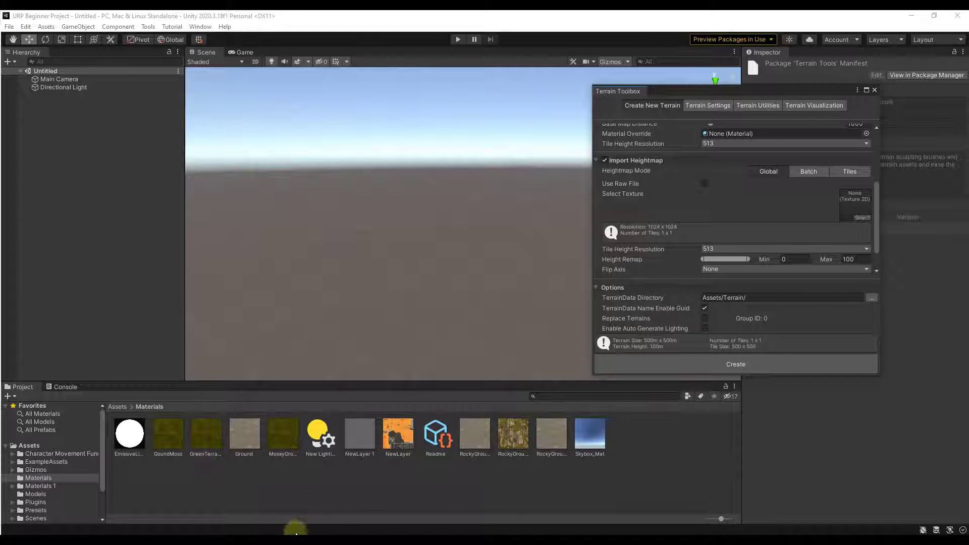
Step: Import the heightmap into the Materials folder and assign it as the Terrain Toolbox import texture
{"action": "left_click_drag", "start_coordinate": [640, 452], "coordinate": [641, 452]}
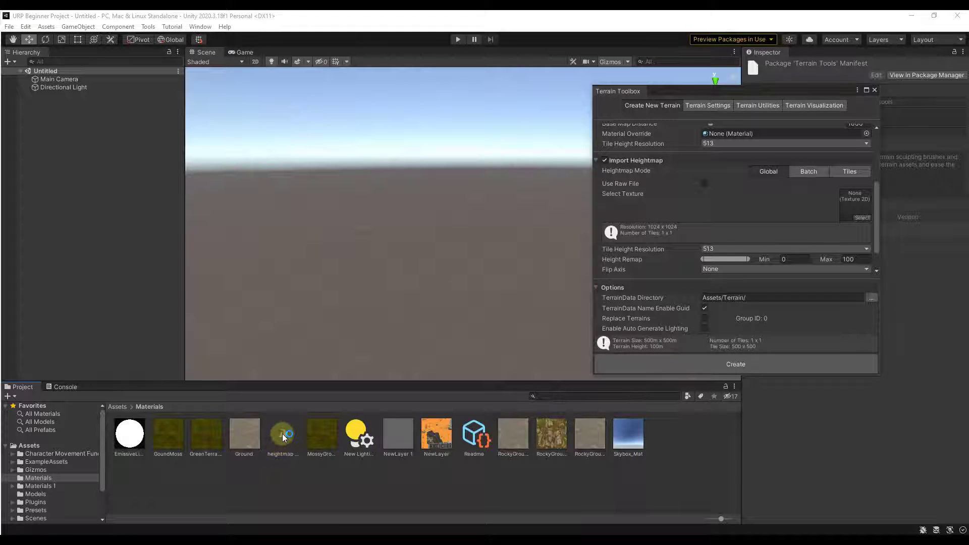
{"action": "left_click_drag", "start_coordinate": [282, 434], "coordinate": [856, 188]}
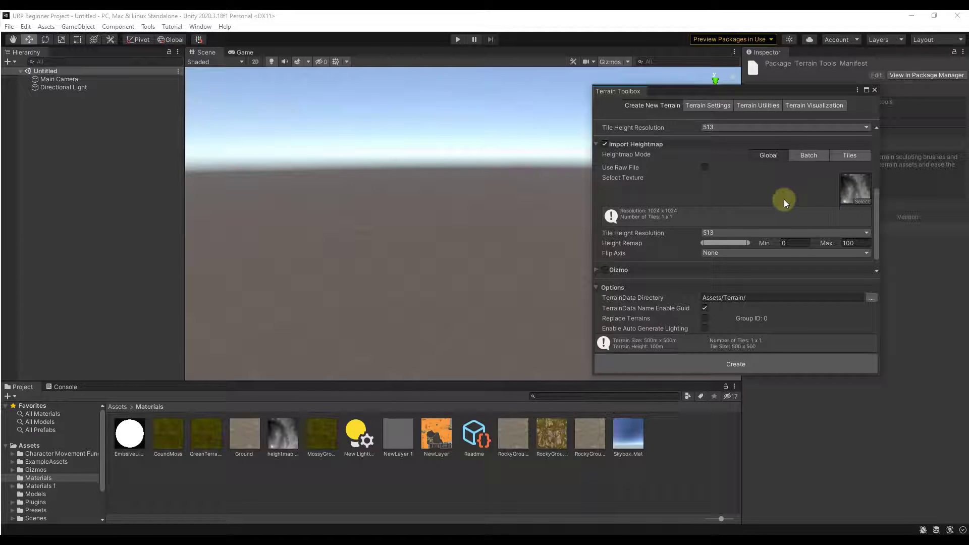
{"action": "scroll", "coordinate": [762, 201], "scroll_direction": "up", "scroll_amount": 5}
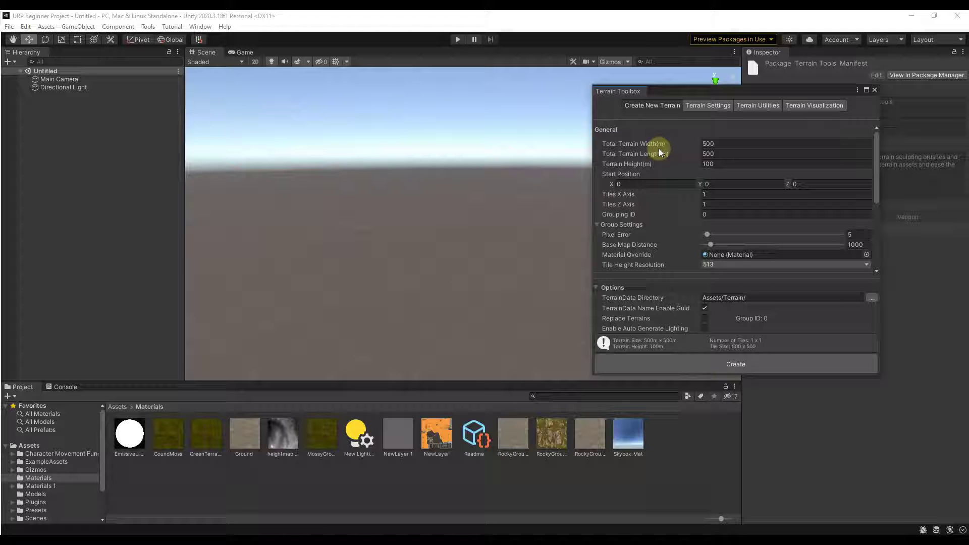
Step: Set Total Terrain Width and Length to 18000 and Terrain Height to 2281
{"action": "left_click", "coordinate": [735, 144]}
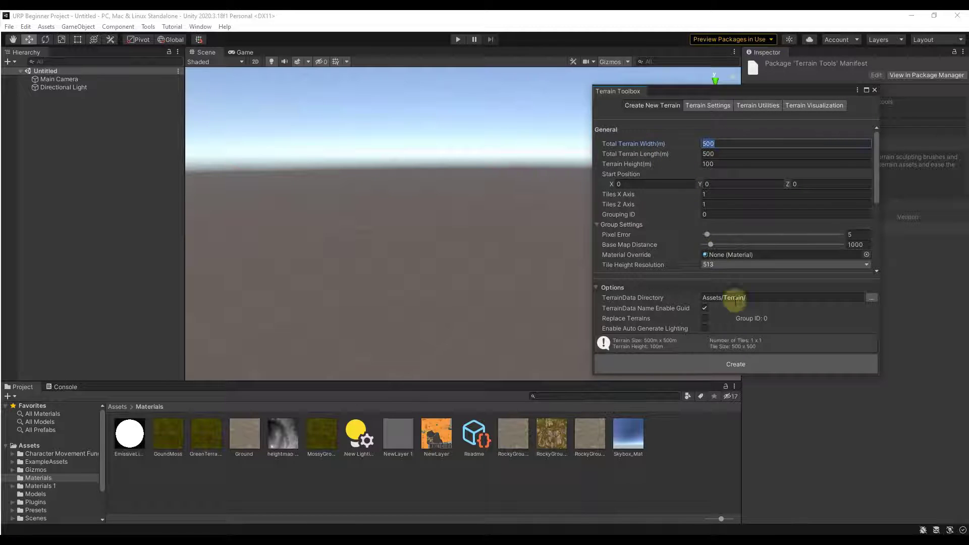
{"action": "type", "text": "18000"}
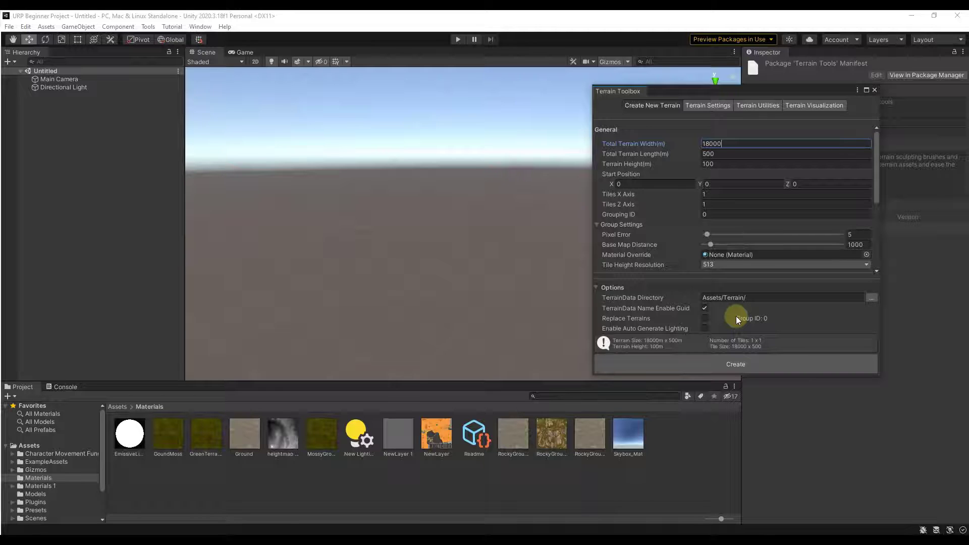
{"action": "key", "text": "Tab"}
{"action": "type", "text": "1800"}
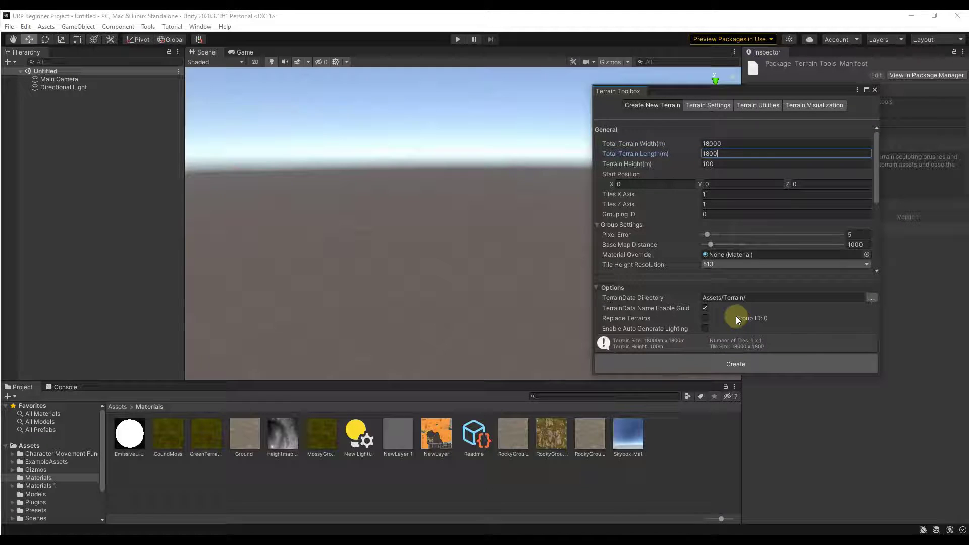
{"action": "type", "text": "0"}
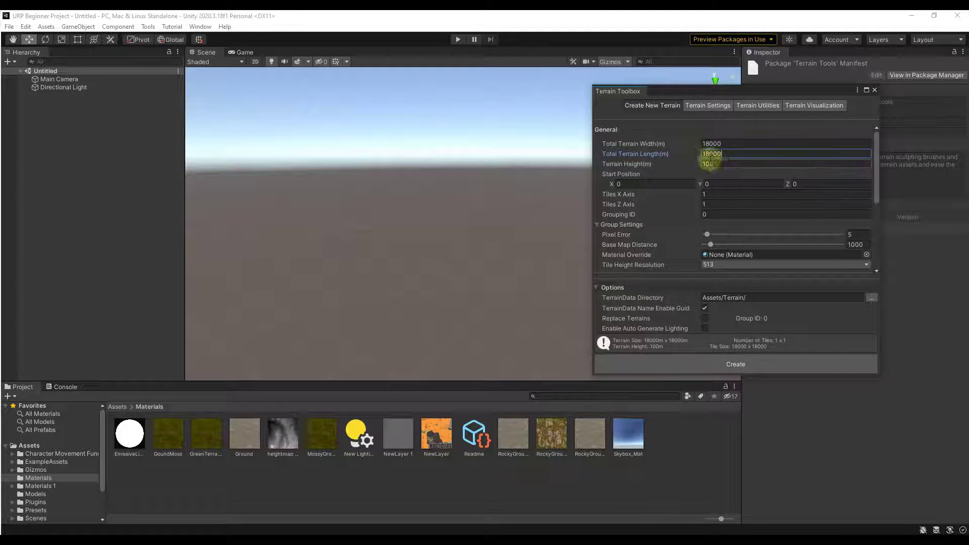
{"action": "left_click", "coordinate": [713, 162]}
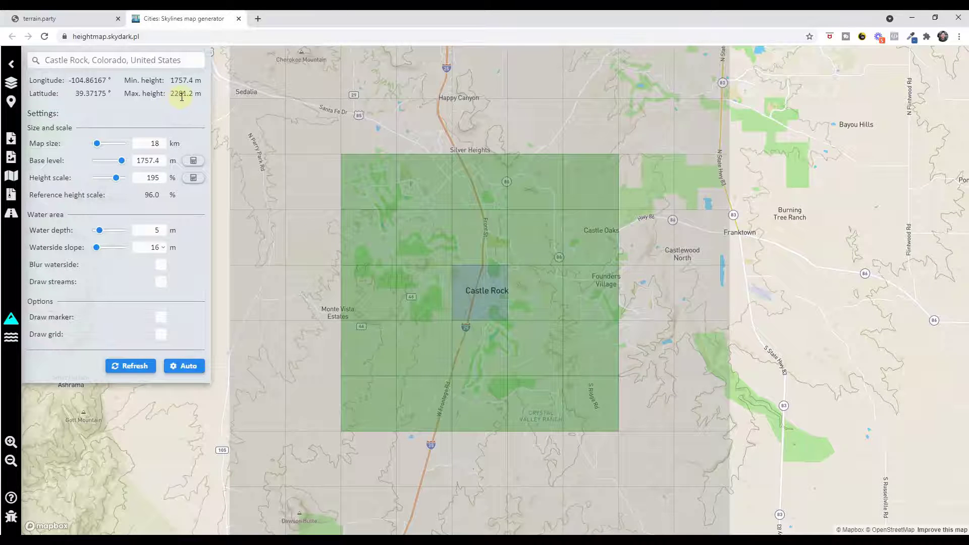
{"action": "left_click", "coordinate": [913, 15]}
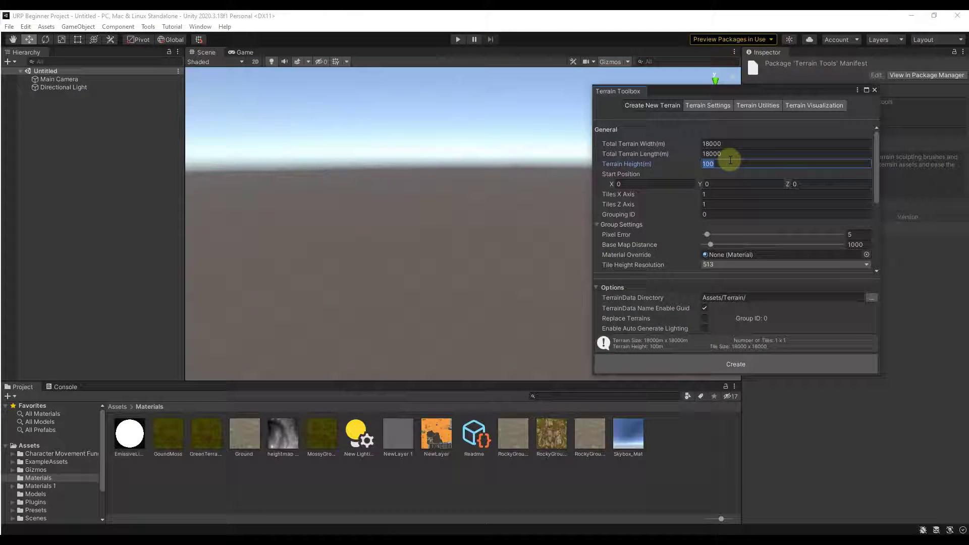
{"action": "type", "text": "22812"}
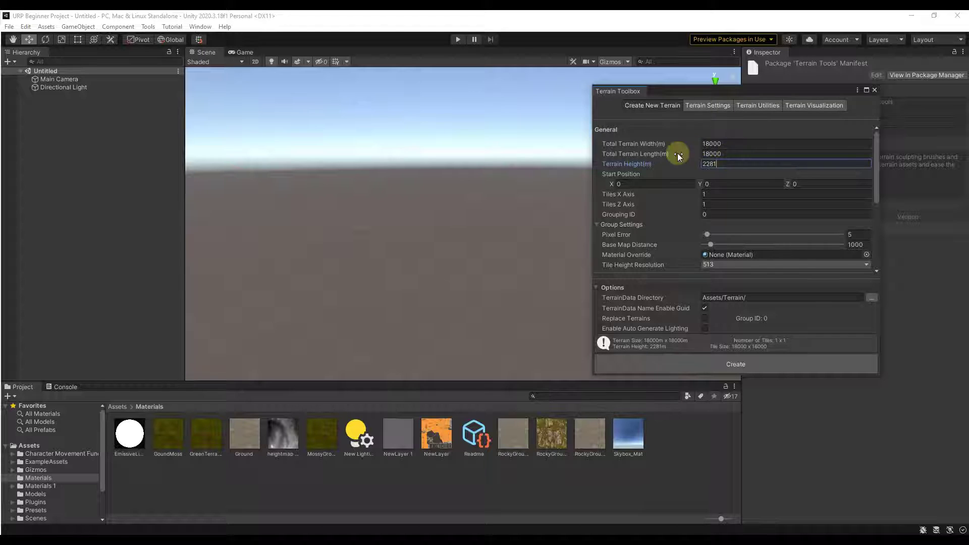
{"action": "scroll", "coordinate": [686, 202], "scroll_direction": "down", "scroll_amount": 10}
{"action": "scroll", "coordinate": [691, 177], "scroll_direction": "down", "scroll_amount": 1}
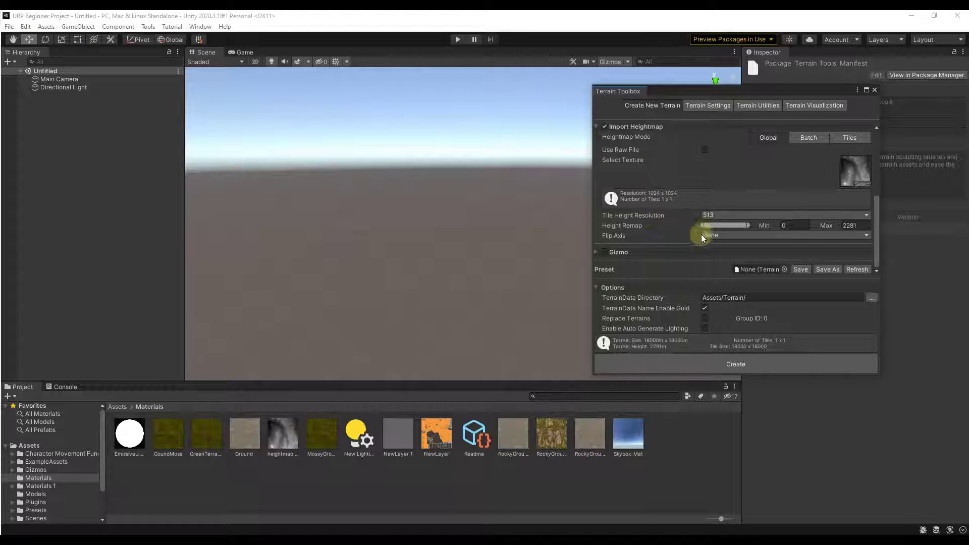
Step: Create the terrain TerrainGroup_0 from the heightmap settings and close the Terrain Toolbox
{"action": "left_click", "coordinate": [731, 364]}
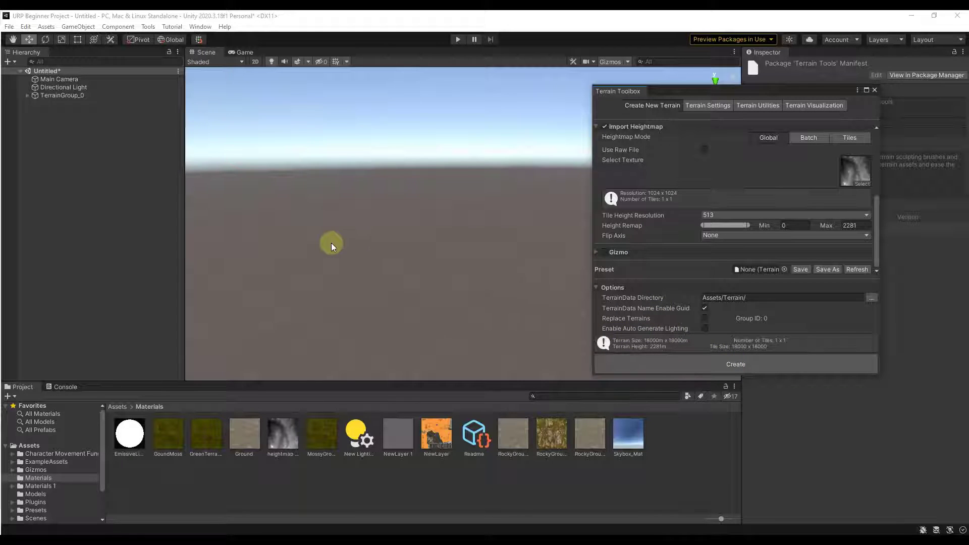
{"action": "right_click_drag", "start_coordinate": [331, 243], "coordinate": [254, 58]}
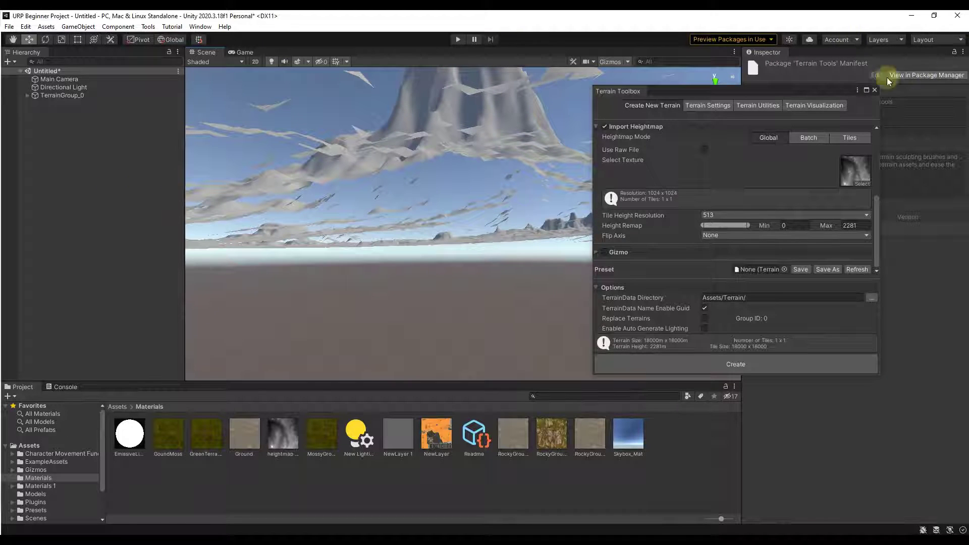
{"action": "left_click", "coordinate": [874, 90]}
Step: Orbit the Scene view around the tall mountain and out over the wider terrain
{"action": "right_click_drag", "start_coordinate": [425, 231], "coordinate": [5, 270]}
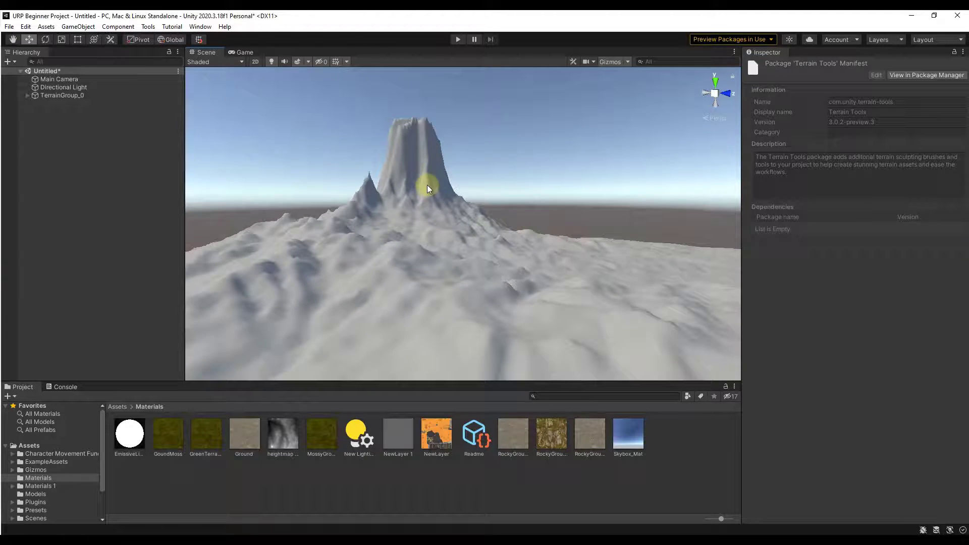
{"action": "right_click_drag", "start_coordinate": [420, 195], "coordinate": [891, 210]}
{"action": "right_click_drag", "start_coordinate": [476, 246], "coordinate": [478, 252]}
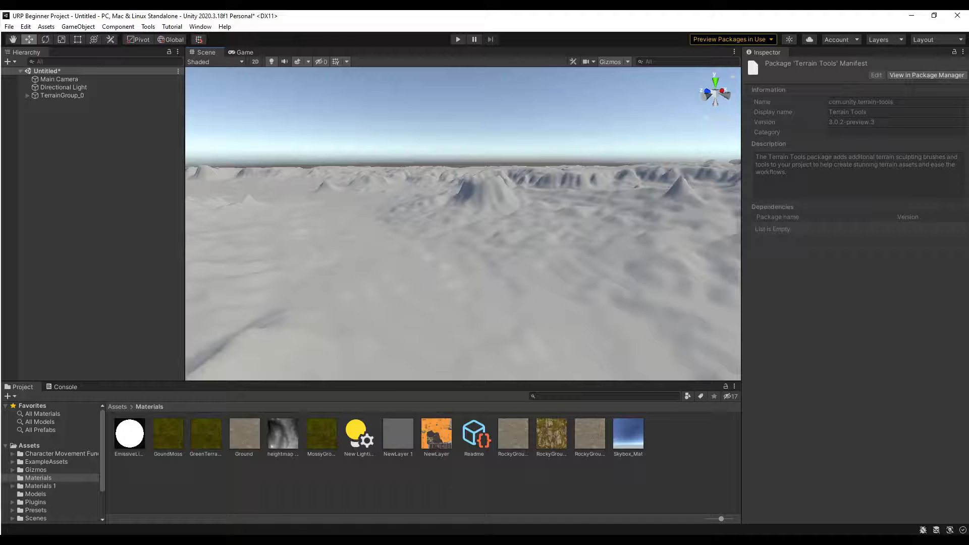
Step: Refresh the heightmap at 100% height scale, download heightmap (5).png, and delete the old terrain
{"action": "left_click", "coordinate": [738, 504]}
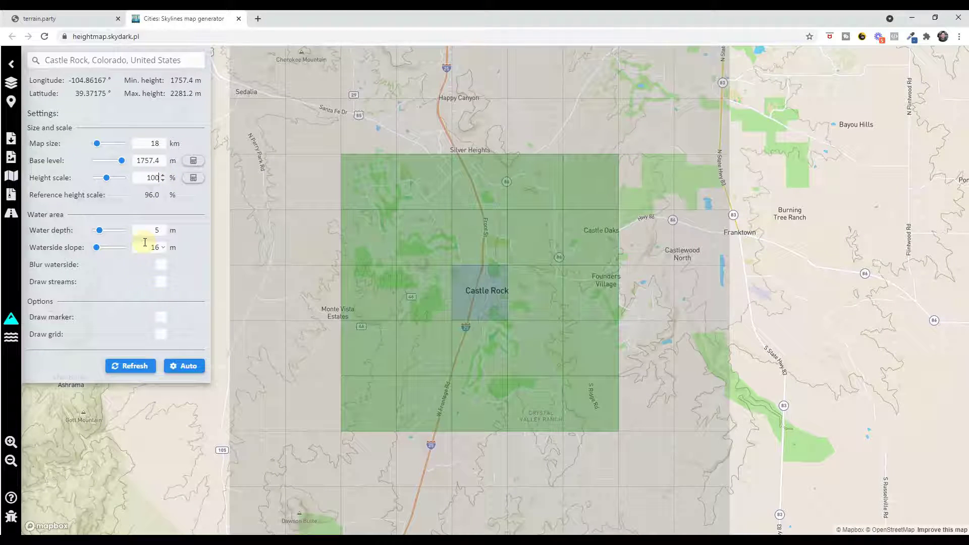
{"action": "left_click", "coordinate": [132, 367]}
{"action": "left_click", "coordinate": [10, 160]}
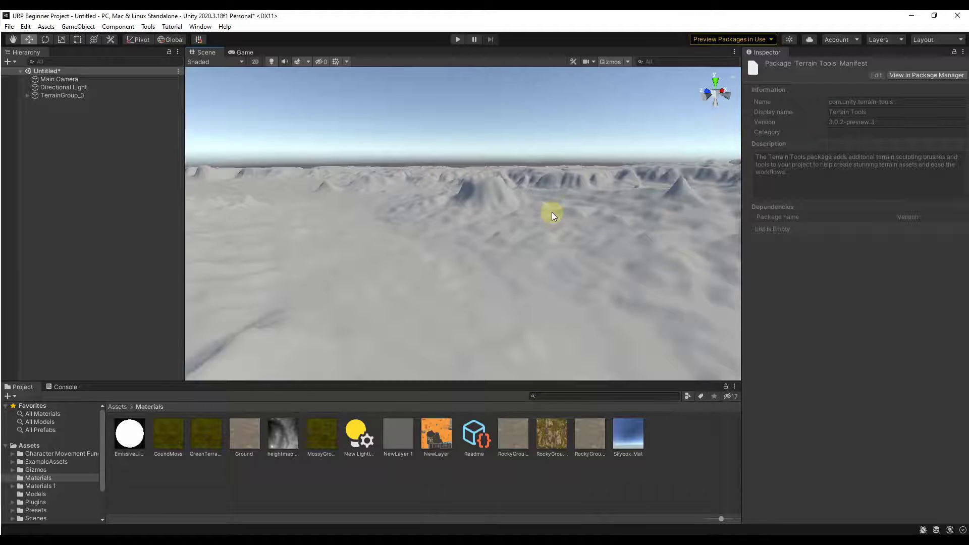
{"action": "left_click", "coordinate": [552, 212]}
{"action": "key", "text": "Delete"}
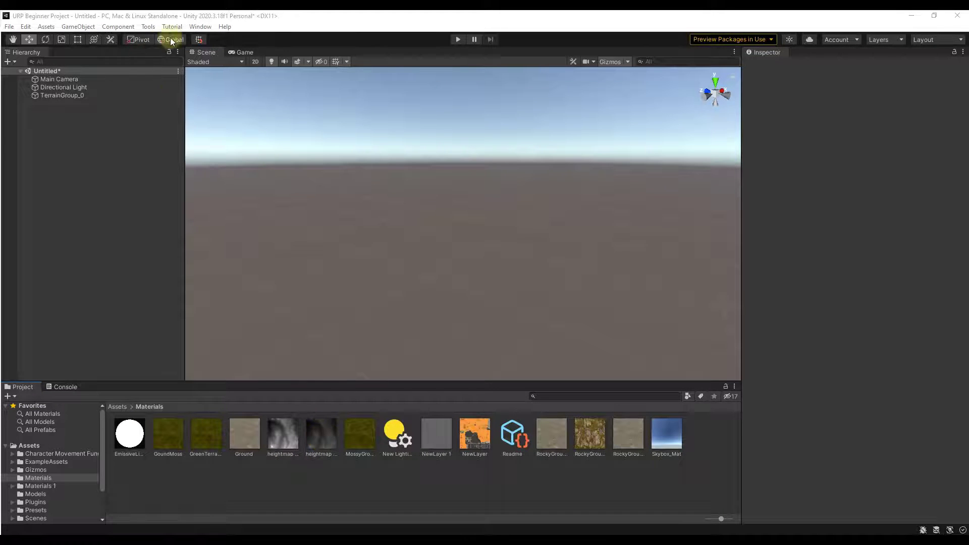
Step: Reopen Terrain Toolbox, confirm the 18000 × 18000 m, 2281 m settings, and create the terrain, ignoring the grouping warning
{"action": "left_click", "coordinate": [199, 27]}
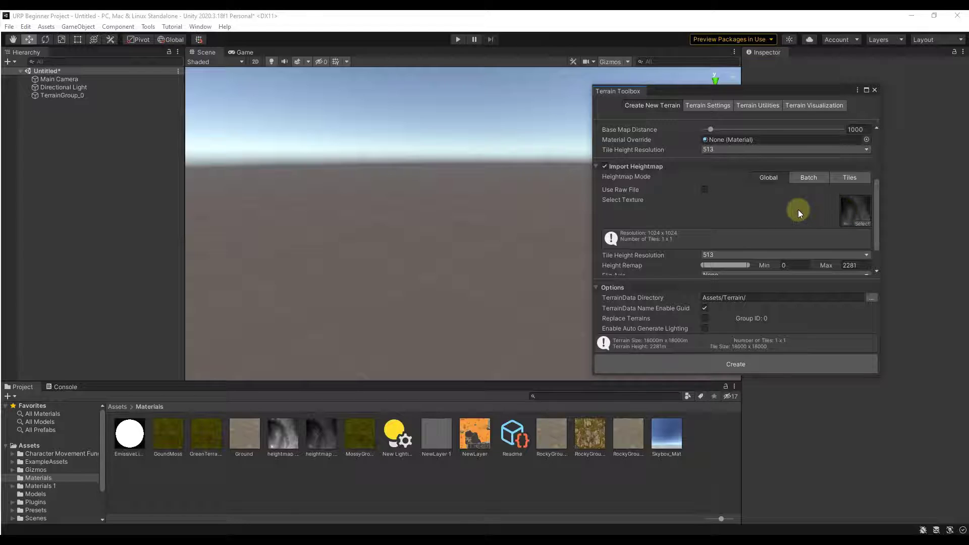
{"action": "scroll", "coordinate": [728, 204], "scroll_direction": "up", "scroll_amount": 5}
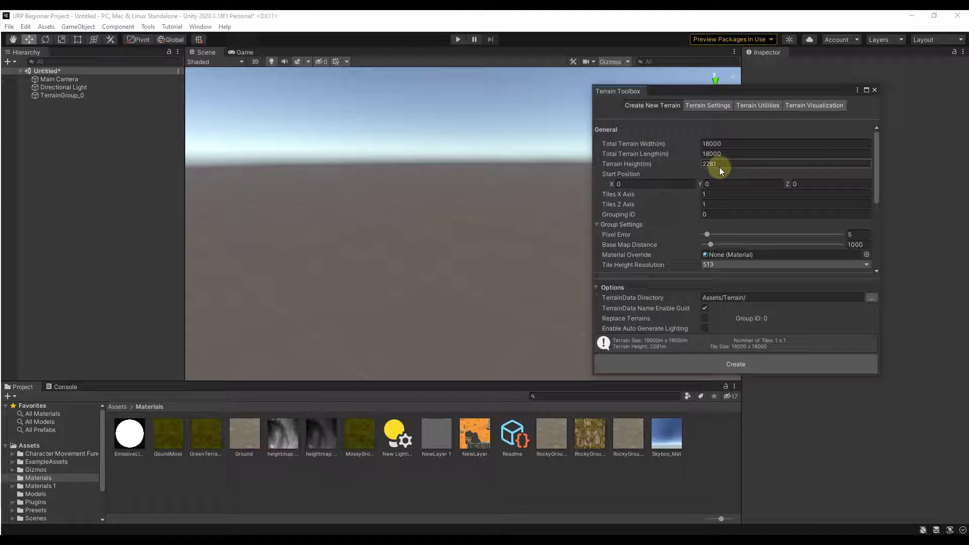
{"action": "scroll", "coordinate": [707, 177], "scroll_direction": "down", "scroll_amount": 5}
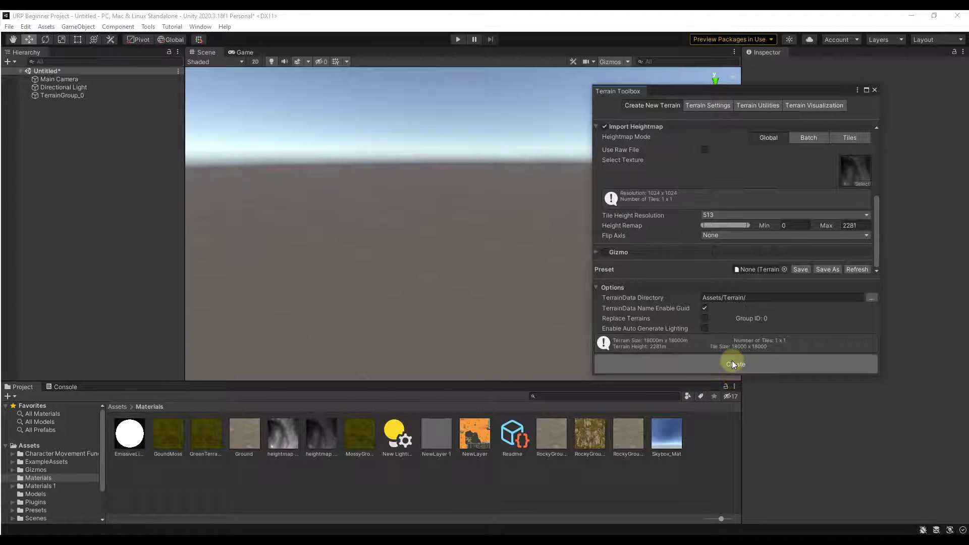
{"action": "left_click", "coordinate": [731, 361]}
{"action": "left_click", "coordinate": [514, 297]}
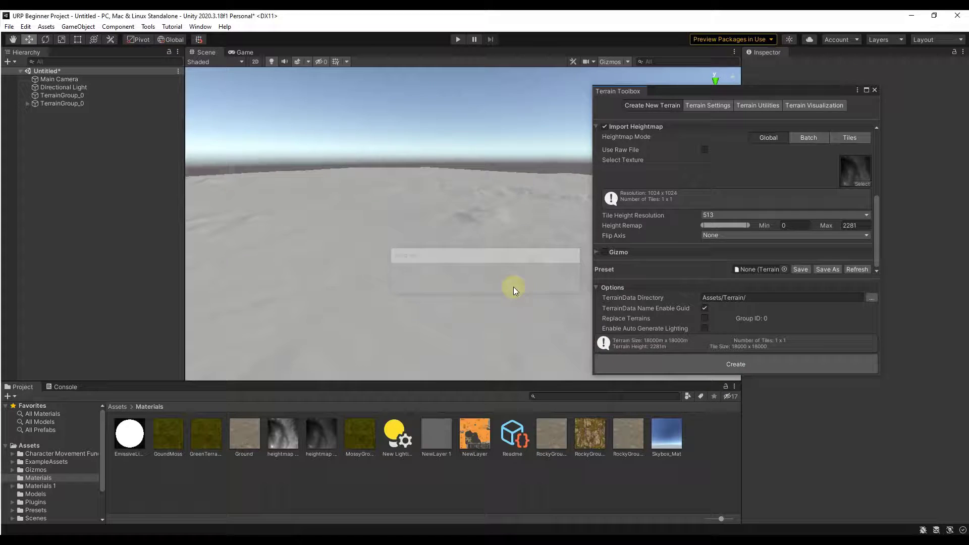
{"action": "left_click_drag", "start_coordinate": [422, 277], "coordinate": [416, 240], "text": "alt"}
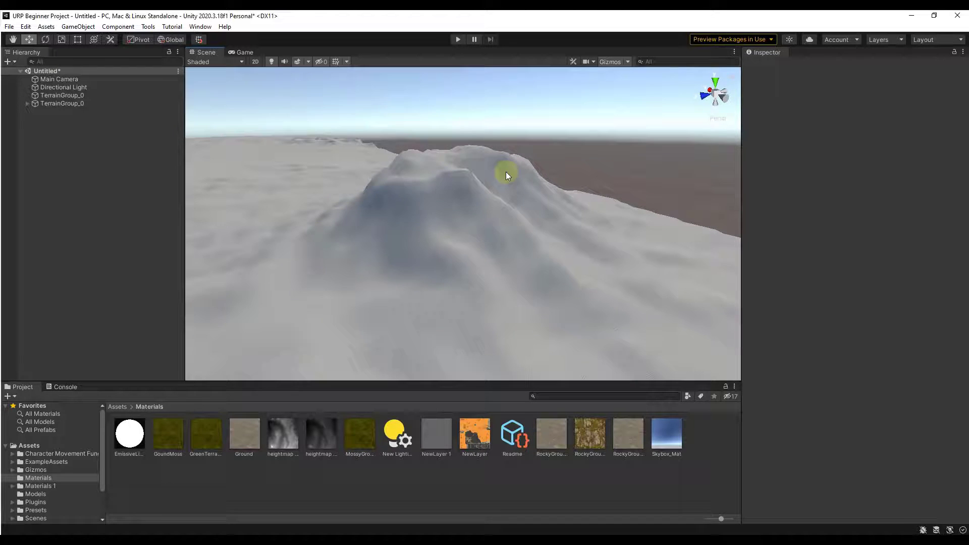
{"action": "mouse_move", "coordinate": [521, 220]}
{"action": "left_mouse_down", "text": "alt"}
{"action": "mouse_move", "coordinate": [279, 205]}
{"action": "mouse_move", "coordinate": [479, 237]}
{"action": "mouse_move", "coordinate": [493, 263]}
{"action": "mouse_move", "coordinate": [443, 264]}
{"action": "mouse_move", "coordinate": [431, 207]}
{"action": "mouse_move", "coordinate": [521, 269]}
{"action": "left_mouse_up", "text": "alt"}
Step: Select the new terrain and set its Terrain Height to 1500 in Terrain Settings
{"action": "left_click", "coordinate": [521, 268]}
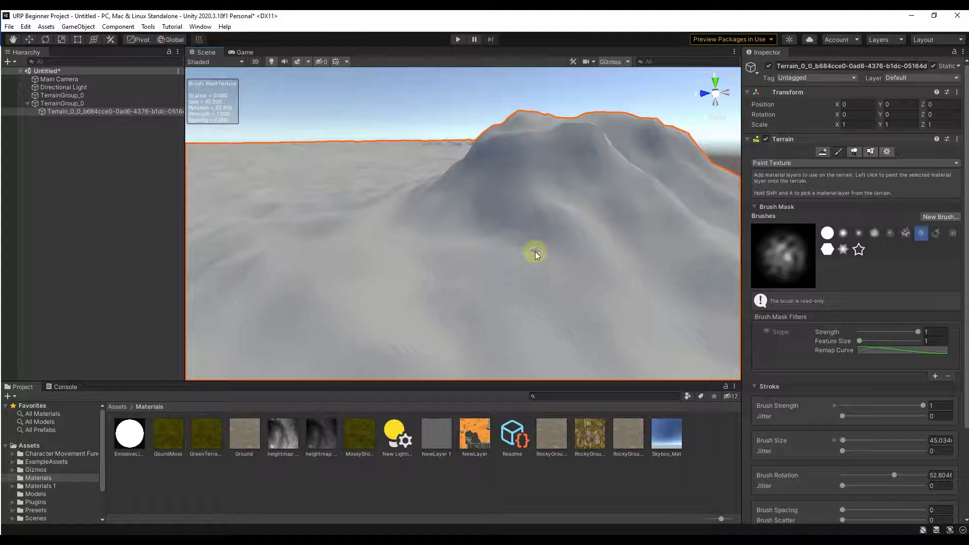
{"action": "left_click_drag", "start_coordinate": [535, 251], "coordinate": [531, 231], "text": "alt"}
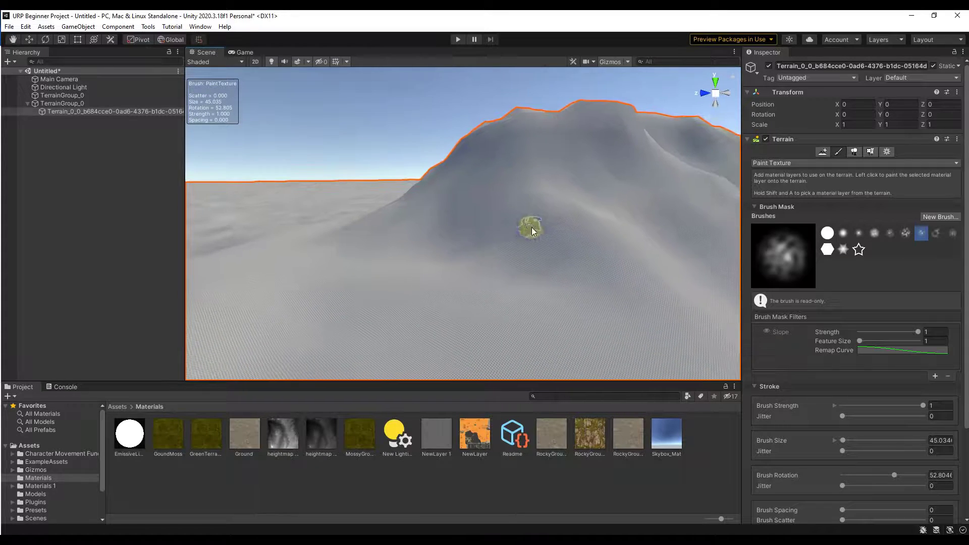
{"action": "left_click", "coordinate": [887, 152]}
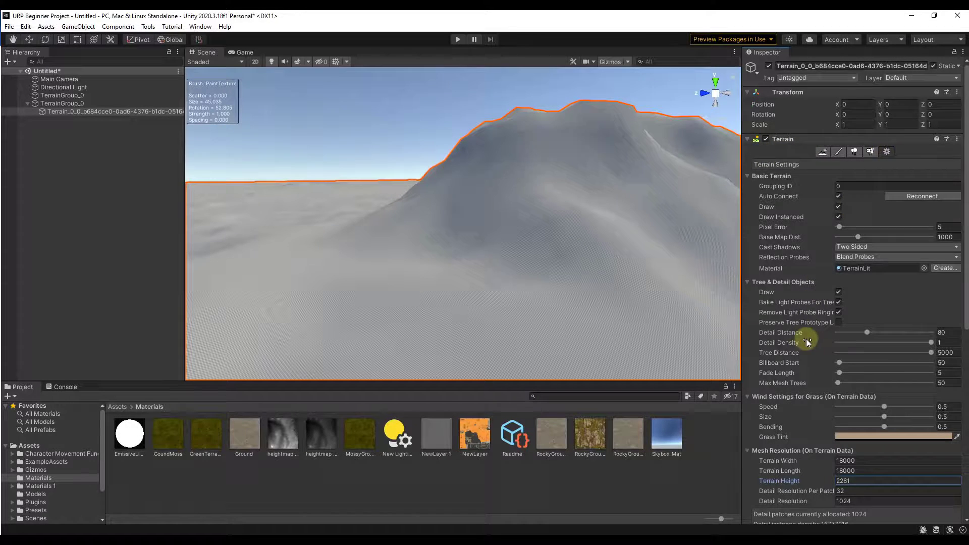
{"action": "scroll", "coordinate": [807, 339], "scroll_direction": "down", "scroll_amount": 3}
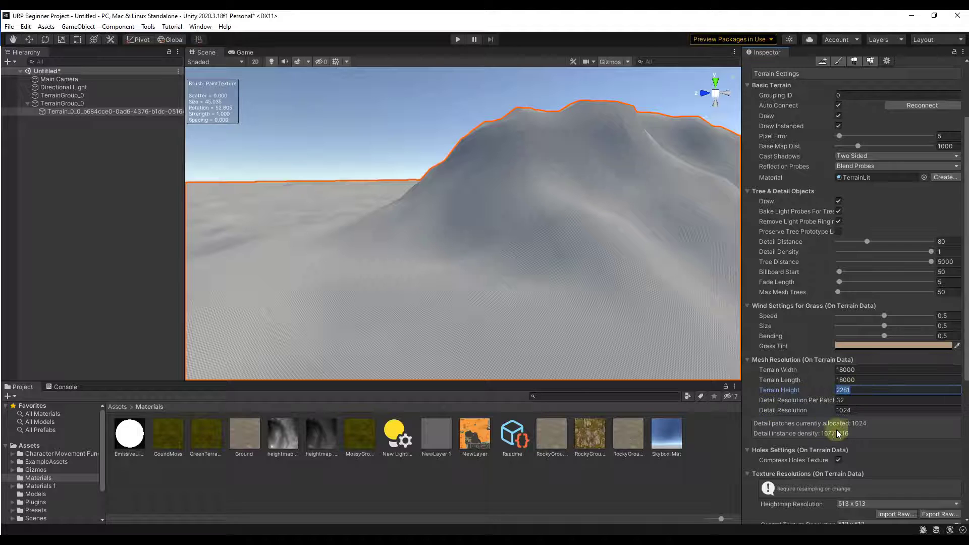
{"action": "left_click", "coordinate": [782, 391]}
{"action": "type", "text": "1500"}
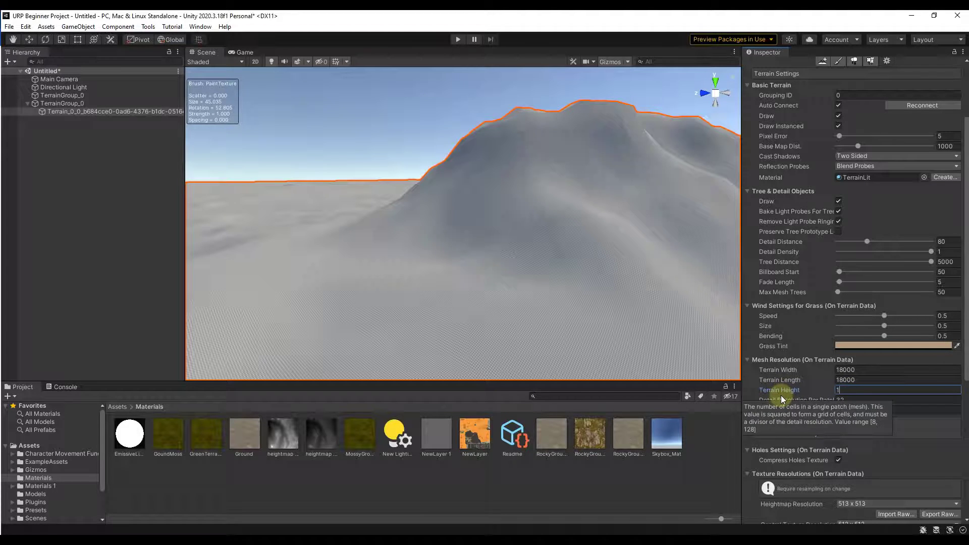
{"action": "key", "text": "Return"}
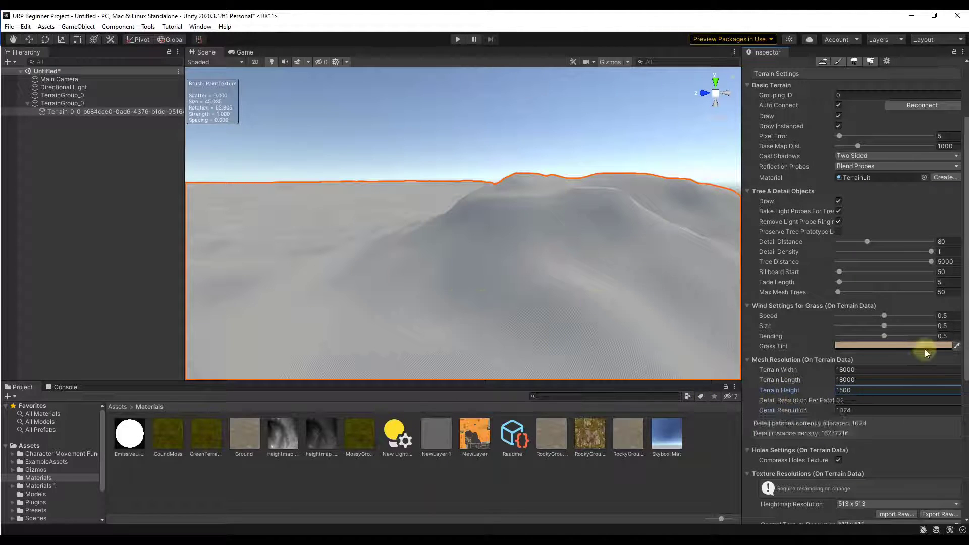
Step: Raise the Terrain Height to 3000, then settle it at 2281
{"action": "left_click", "coordinate": [868, 390]}
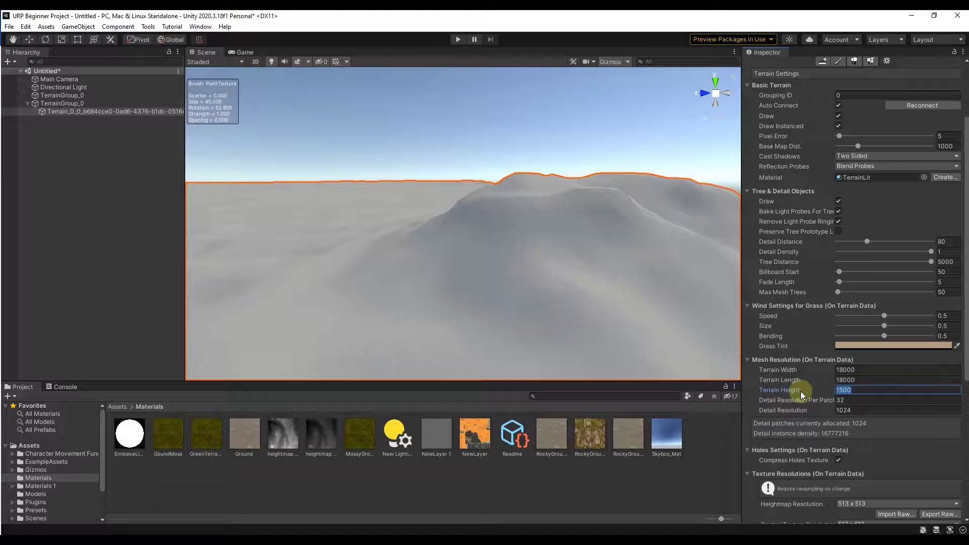
{"action": "type", "text": "3000"}
{"action": "key", "text": "Return"}
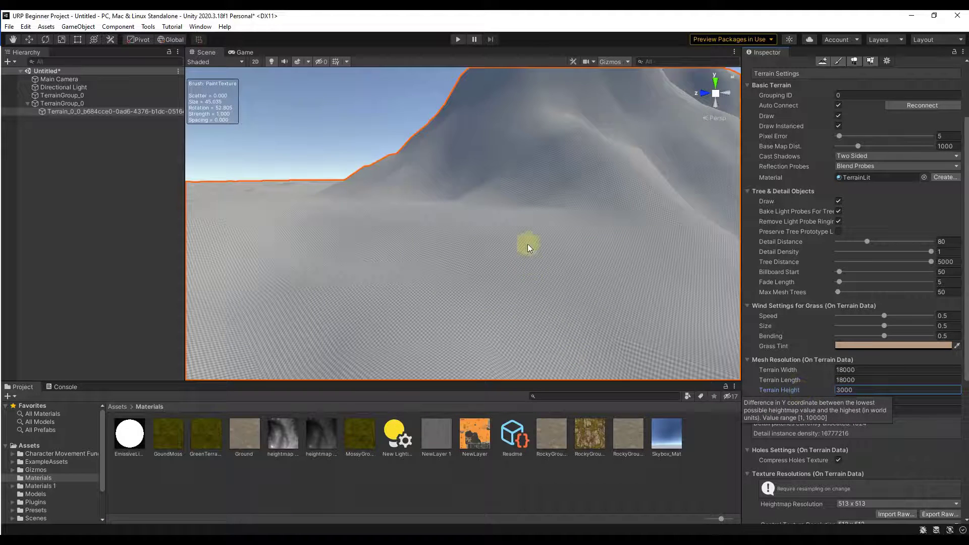
{"action": "scroll", "coordinate": [525, 245], "scroll_direction": "down", "scroll_amount": 3}
{"action": "left_click", "coordinate": [789, 393]}
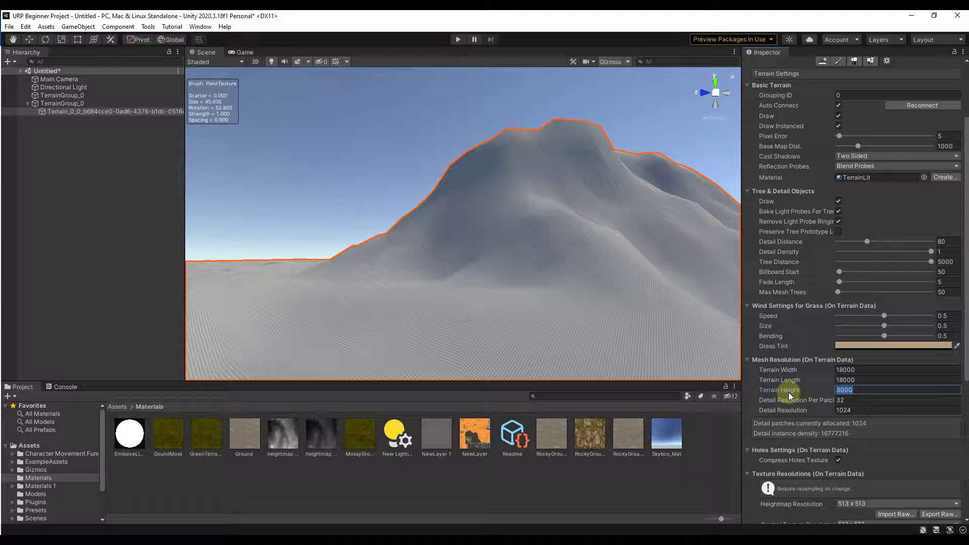
{"action": "type", "text": "2281"}
{"action": "key", "text": "Return"}
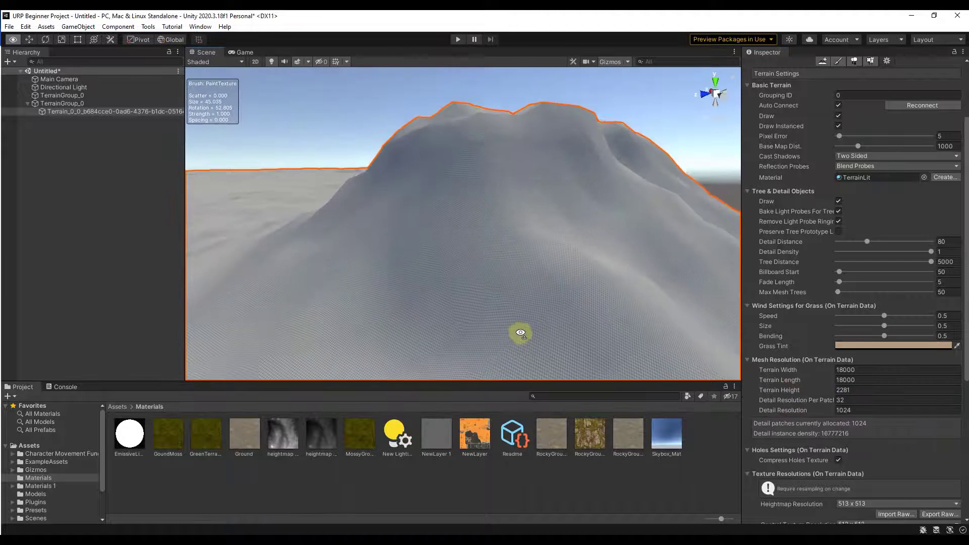
Step: Orbit the Scene view to look over the 2281 m high mountain
{"action": "left_click_drag", "start_coordinate": [520, 331], "coordinate": [523, 317], "text": "alt"}
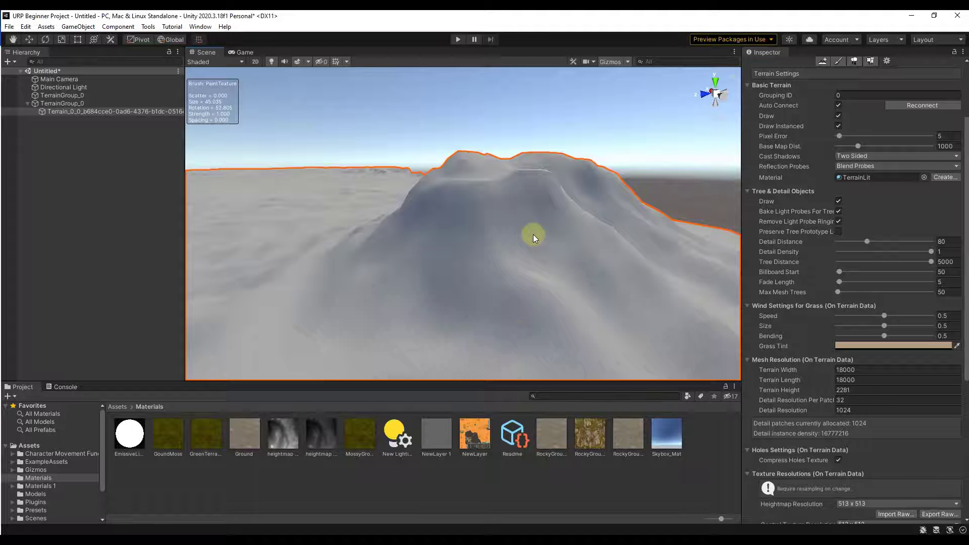
{"action": "left_click_drag", "start_coordinate": [533, 234], "coordinate": [469, 260], "text": "alt"}
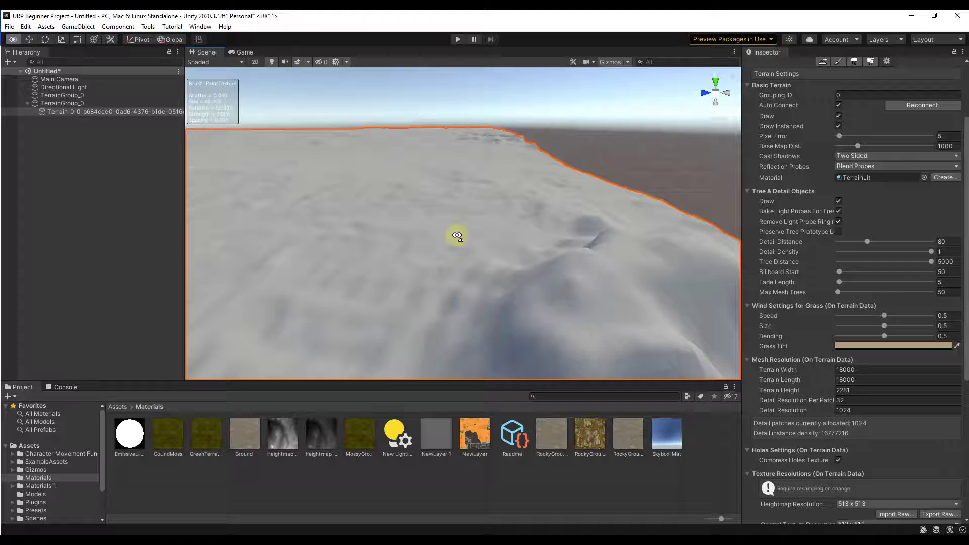
{"action": "right_click_drag", "start_coordinate": [457, 235], "coordinate": [462, 238]}
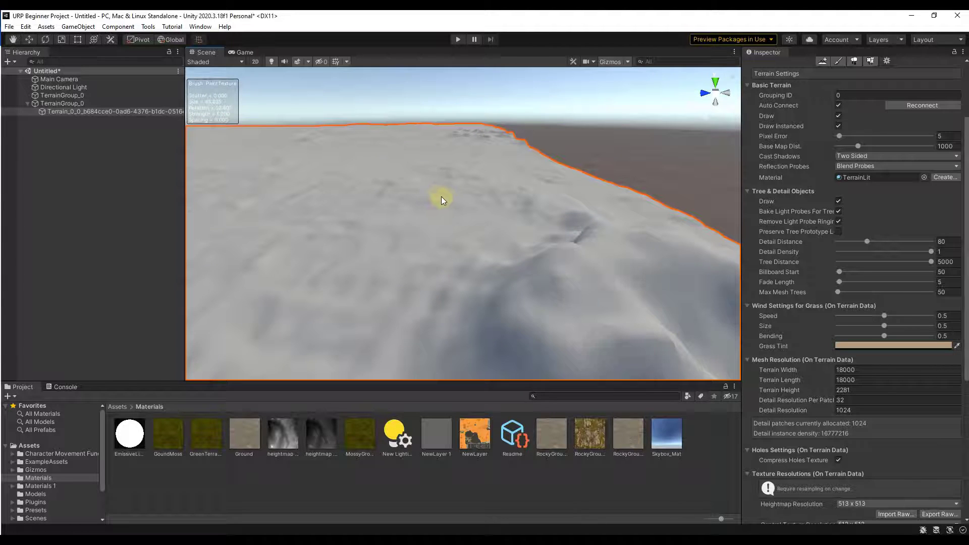
{"action": "right_click_drag", "start_coordinate": [441, 199], "coordinate": [459, 201]}
Step: Split the terrain in the Terrain Toolbox's Terrain Utilities with 4 tiles along X and Z
{"action": "left_click", "coordinate": [200, 26]}
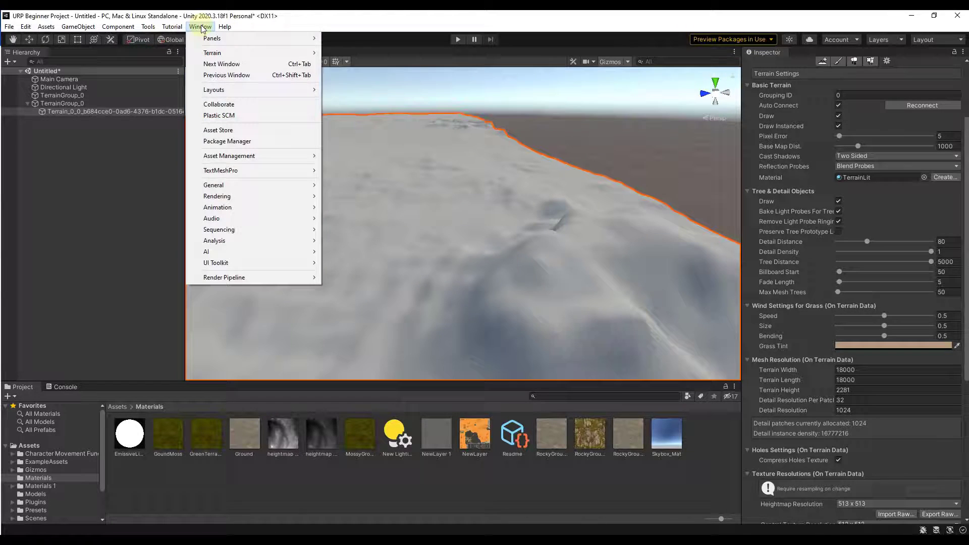
{"action": "mouse_move", "coordinate": [217, 52]}
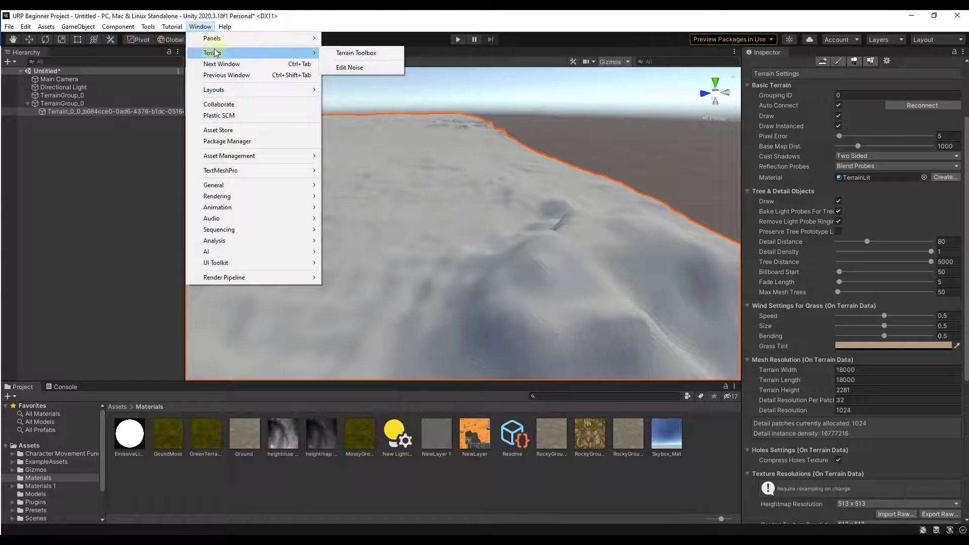
{"action": "left_click", "coordinate": [356, 53]}
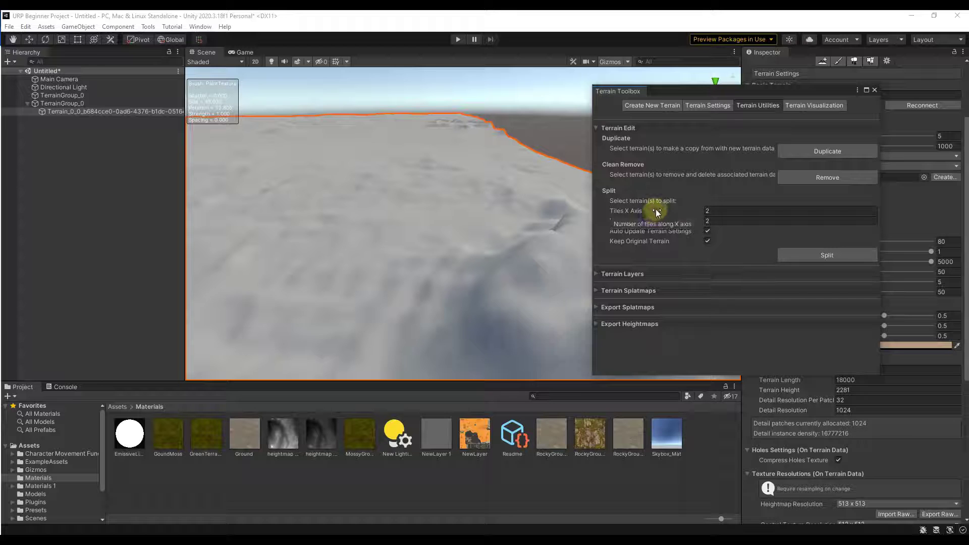
{"action": "left_click", "coordinate": [735, 209]}
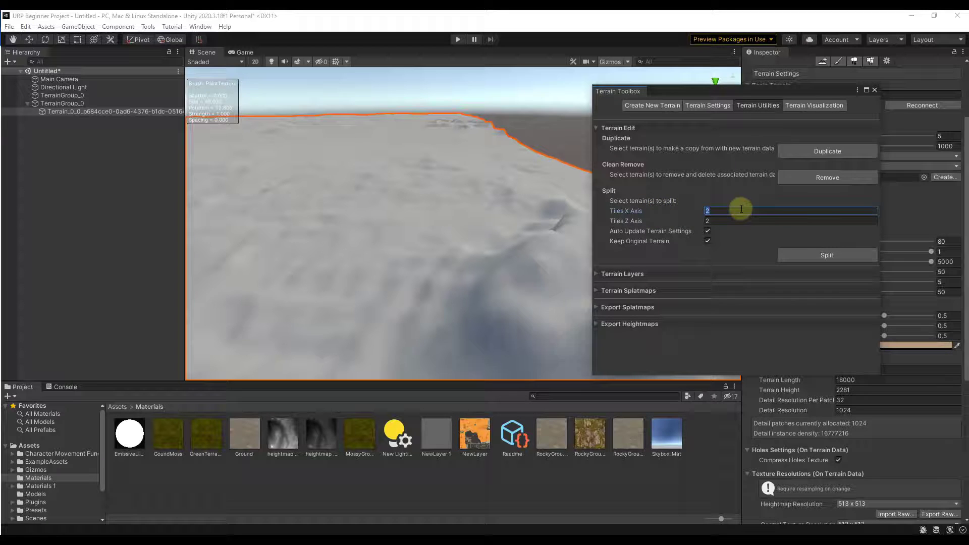
{"action": "type", "text": "4"}
{"action": "key", "text": "Tab"}
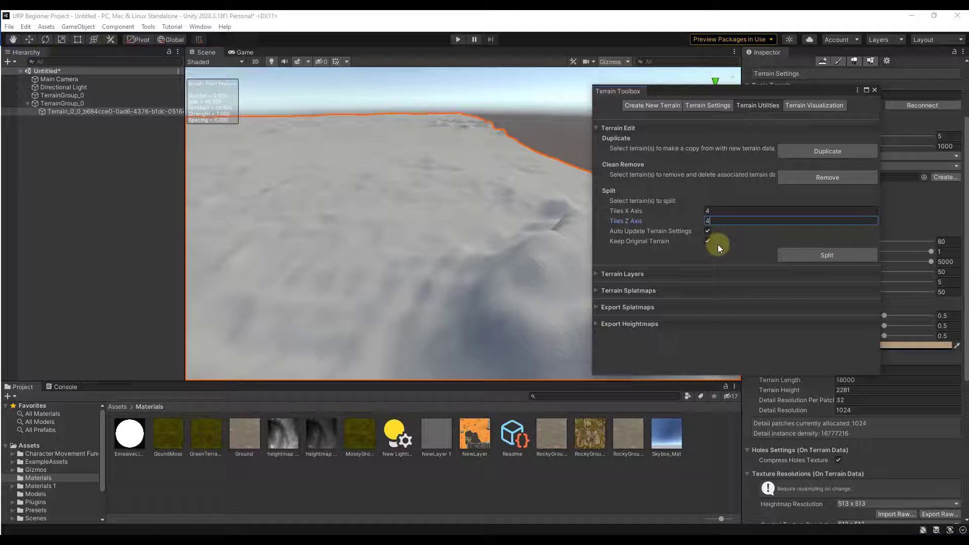
{"action": "left_click", "coordinate": [807, 257]}
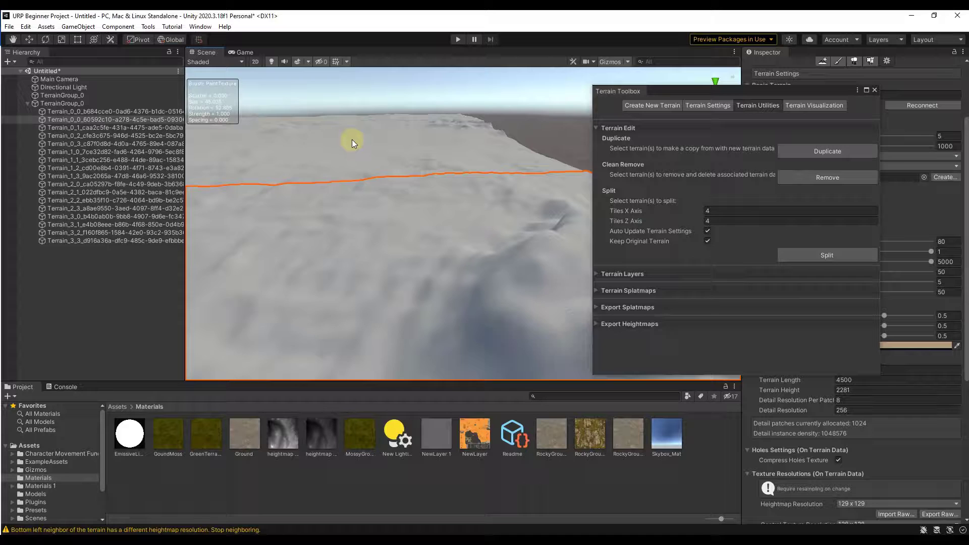
Step: Inspect individual tiles such as Terrain_1_0, Terrain_2_1, Terrain_0_1 and Terrain_0_2
{"action": "right_click_drag", "start_coordinate": [352, 143], "coordinate": [449, 223]}
{"action": "left_click", "coordinate": [449, 223]}
{"action": "left_click", "coordinate": [465, 147]}
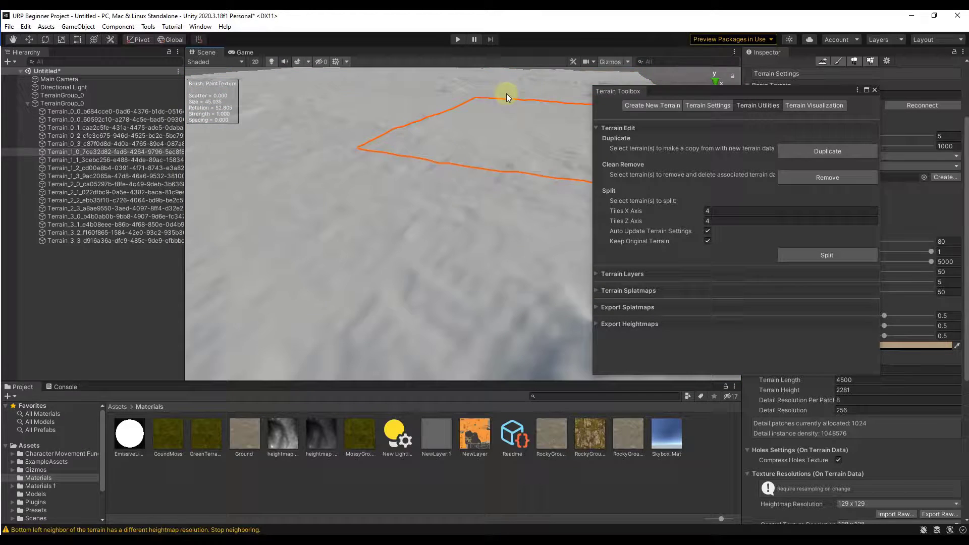
{"action": "left_click", "coordinate": [522, 89]}
{"action": "left_click", "coordinate": [548, 77]}
{"action": "left_click", "coordinate": [457, 93]}
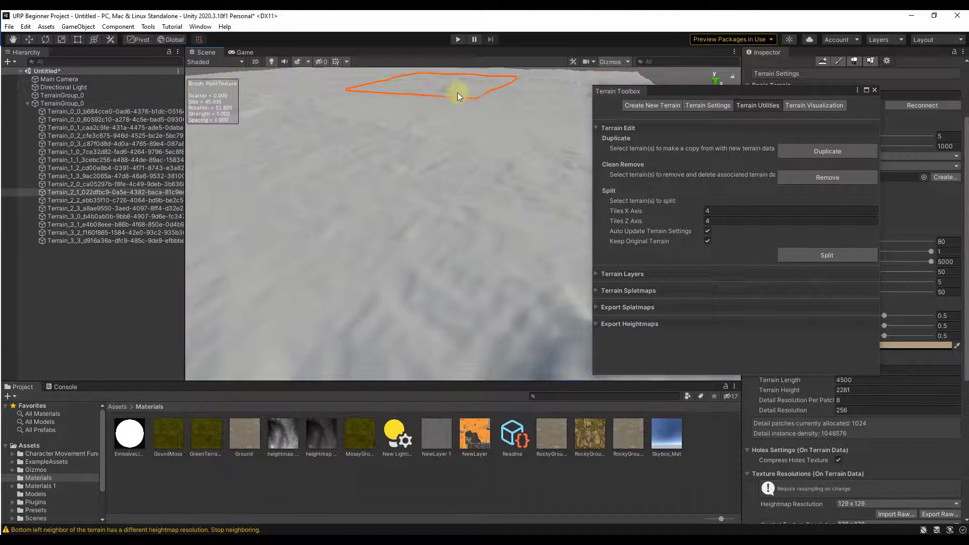
{"action": "left_click", "coordinate": [345, 152]}
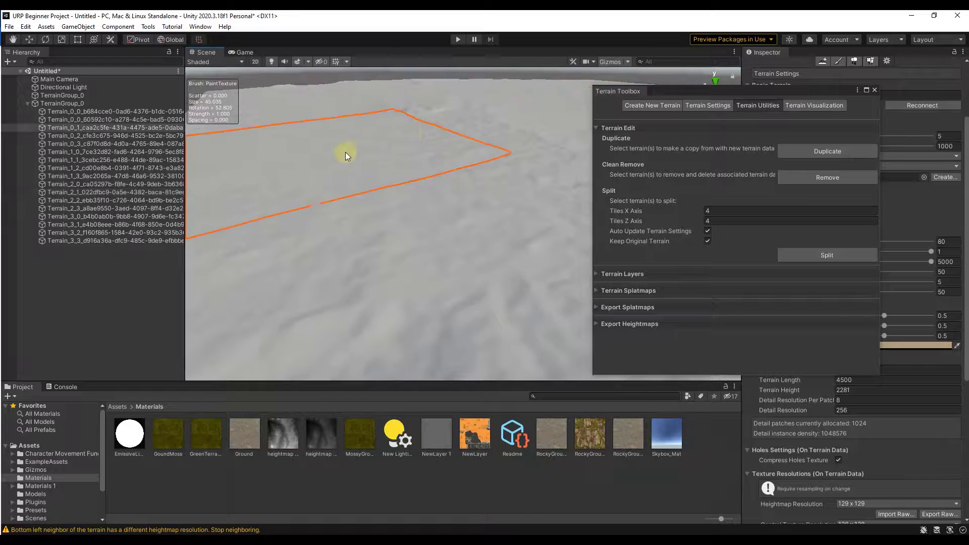
{"action": "left_click", "coordinate": [316, 114]}
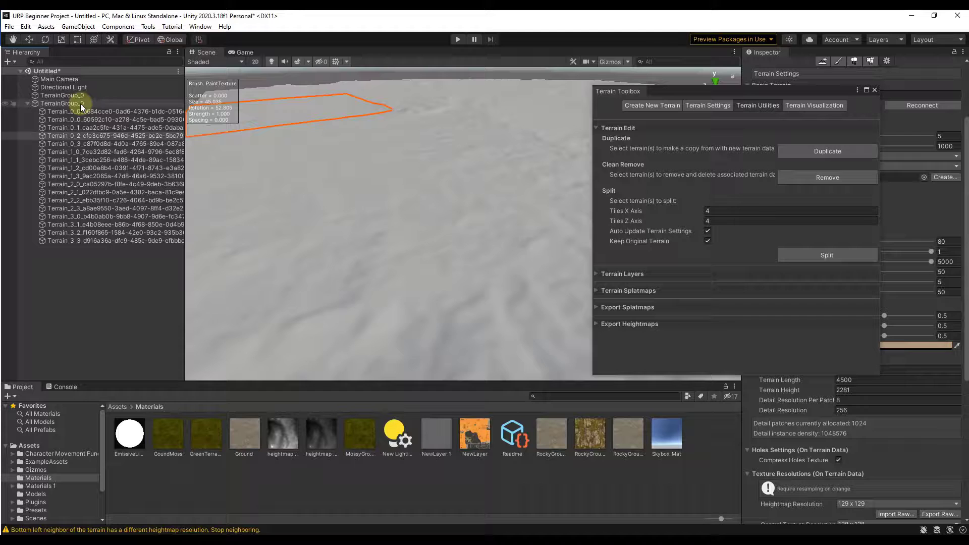
Step: Hide the original full-size terrain so only the tiles show, then close the Terrain Toolbox
{"action": "left_click", "coordinate": [287, 94]}
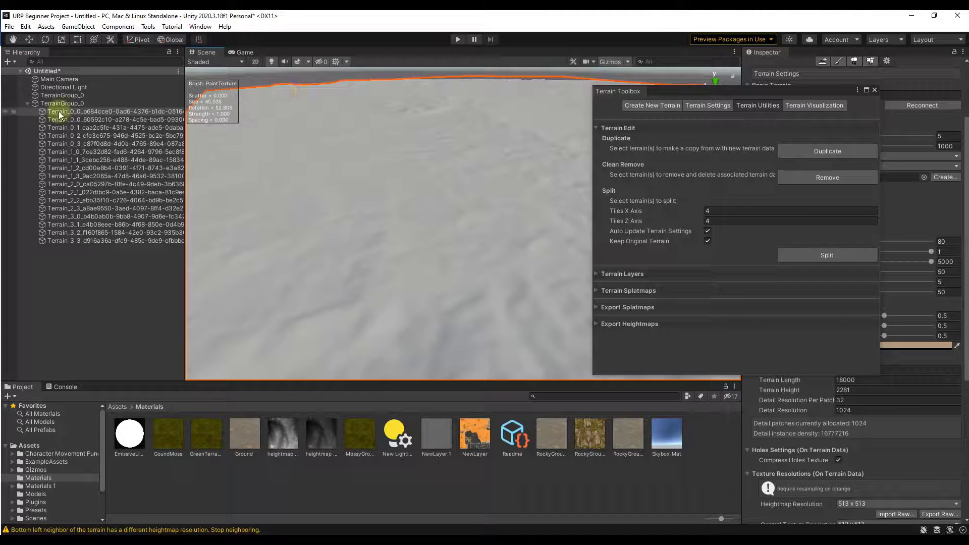
{"action": "left_click", "coordinate": [5, 111]}
{"action": "left_click", "coordinate": [262, 106]}
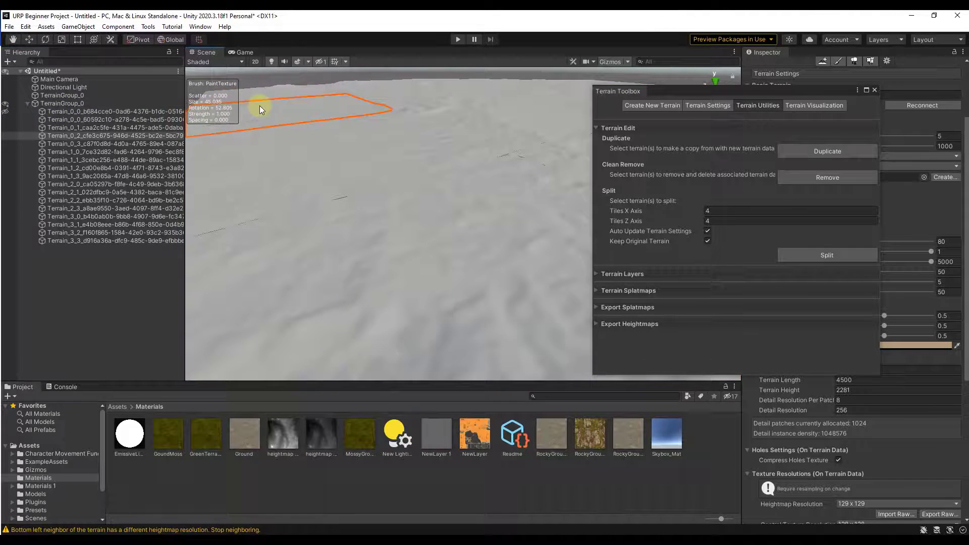
{"action": "left_click", "coordinate": [5, 136]}
{"action": "left_click", "coordinate": [5, 137]}
{"action": "left_click", "coordinate": [6, 136]}
{"action": "left_click", "coordinate": [6, 136]}
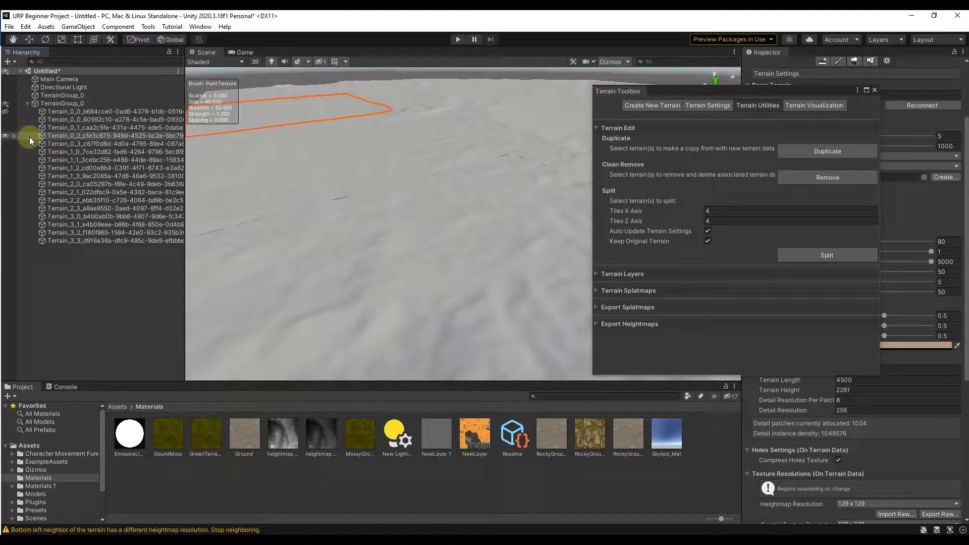
{"action": "right_click_drag", "start_coordinate": [386, 200], "coordinate": [731, 146]}
{"action": "left_click", "coordinate": [873, 91]}
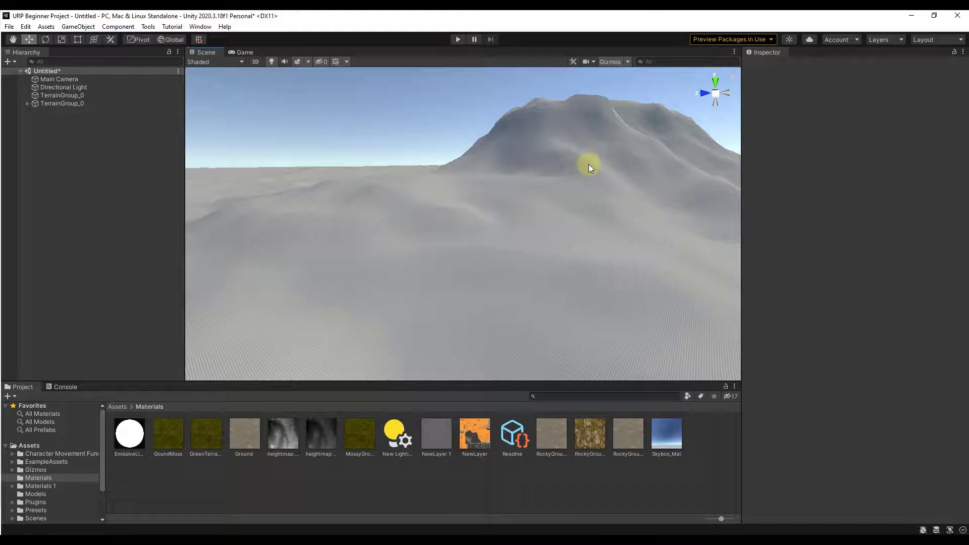
{"action": "right_click_drag", "start_coordinate": [568, 210], "coordinate": [571, 202]}
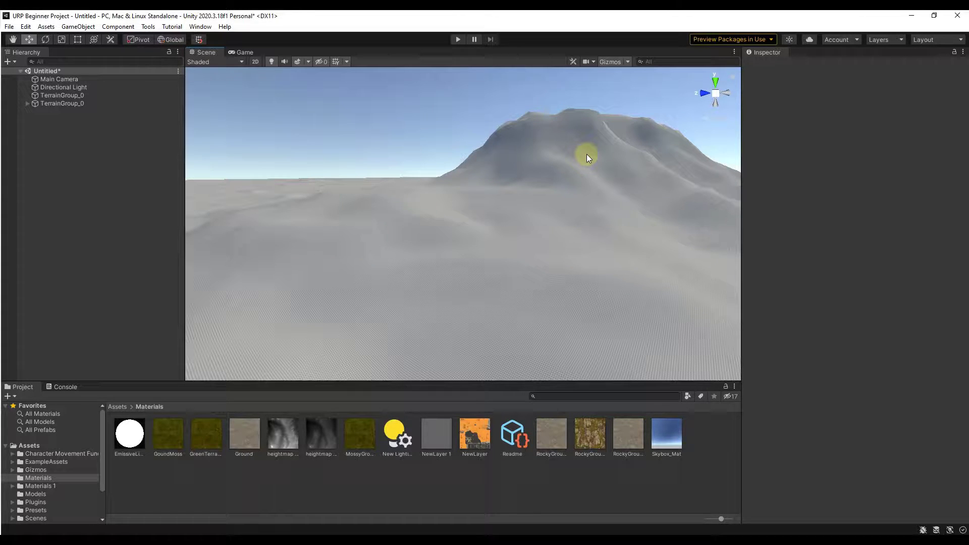
{"action": "right_click_drag", "start_coordinate": [579, 188], "coordinate": [582, 187]}
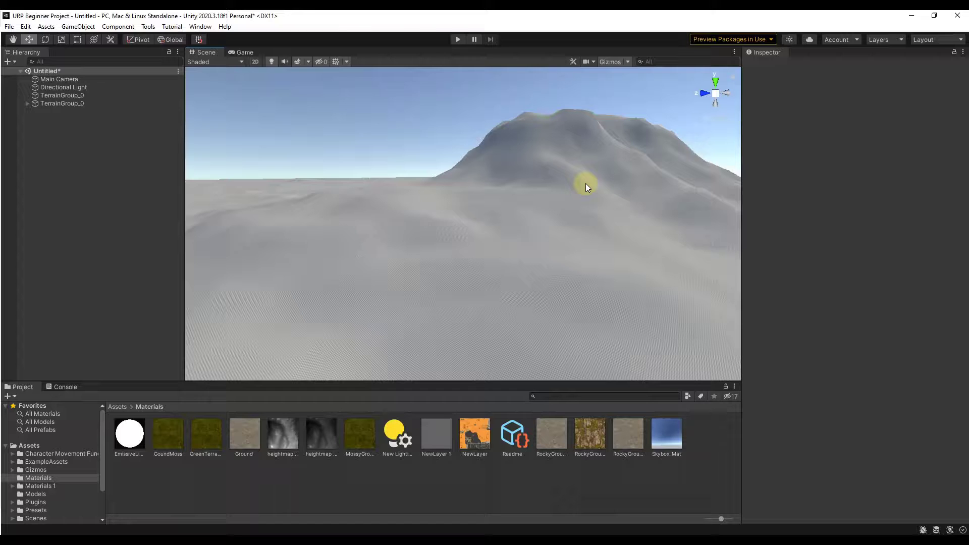
{"action": "right_click_drag", "start_coordinate": [583, 183], "coordinate": [582, 178]}
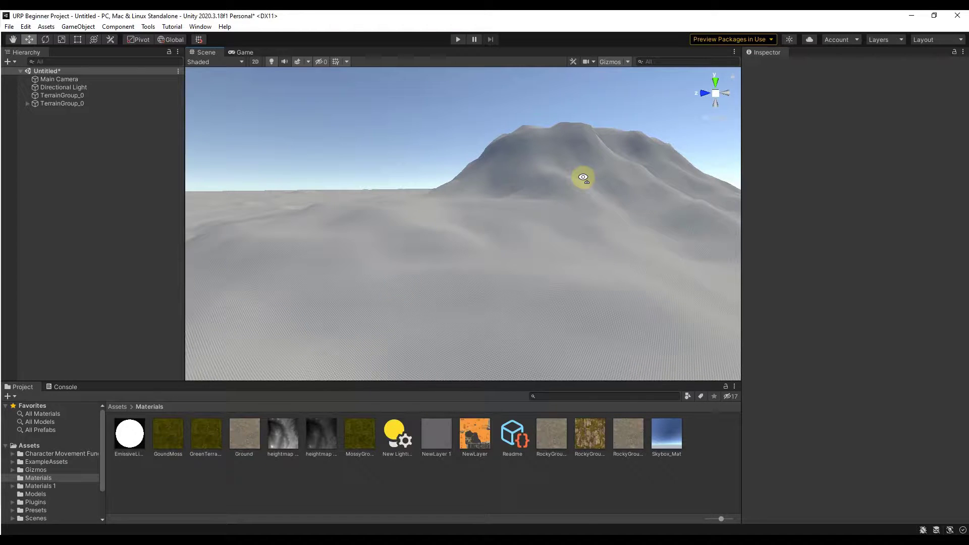